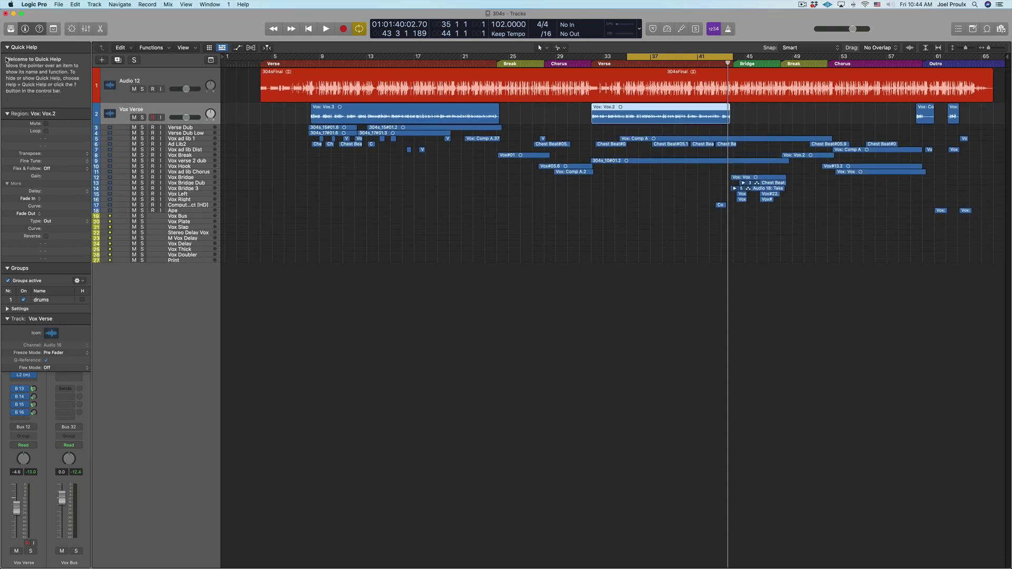
Collapse the Region inspector and play from bar 35, listening to the Vox Verse track both soloed and in the full mix
click(7, 114)
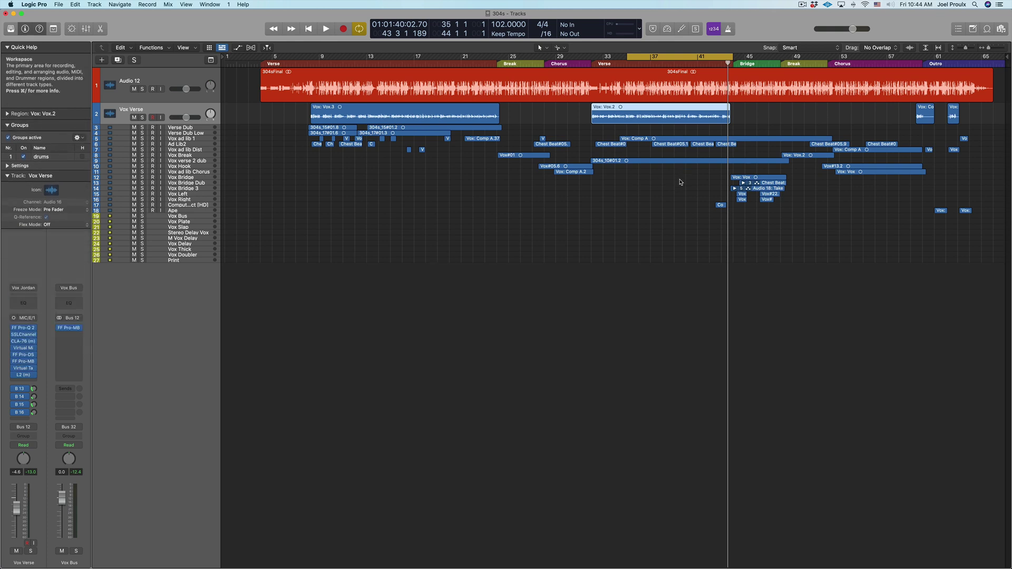
click(626, 64)
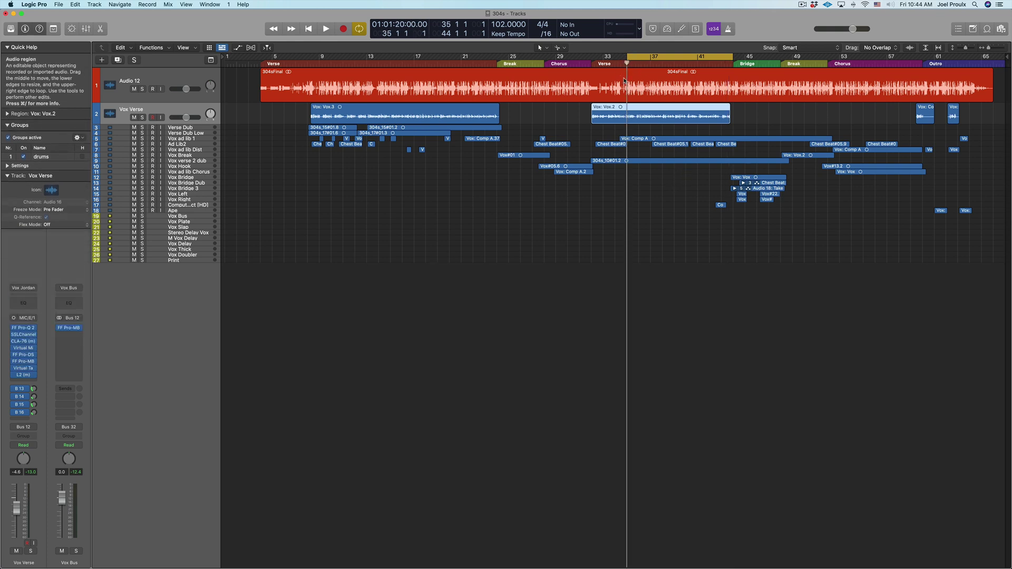
key(space)
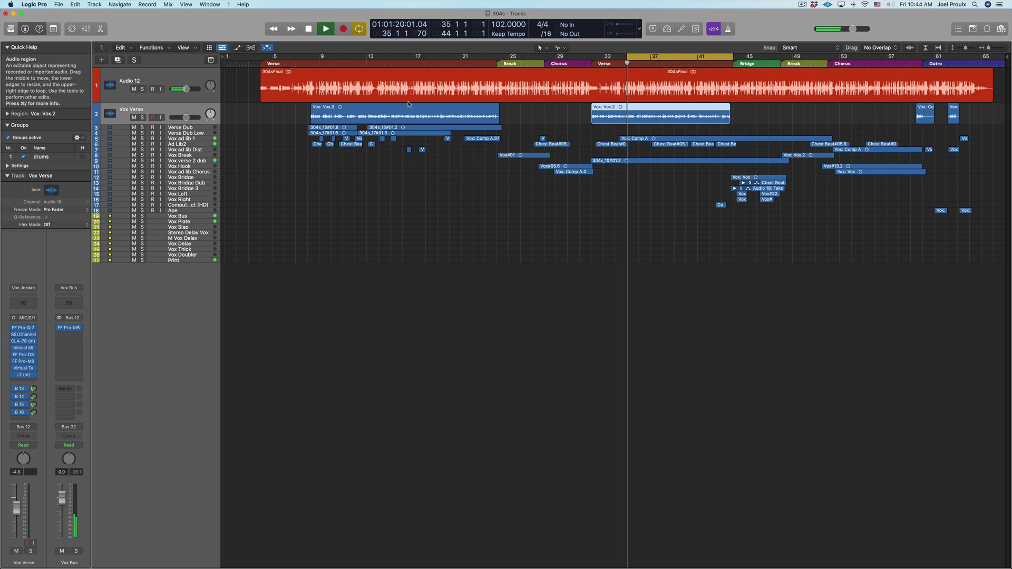
click(143, 118)
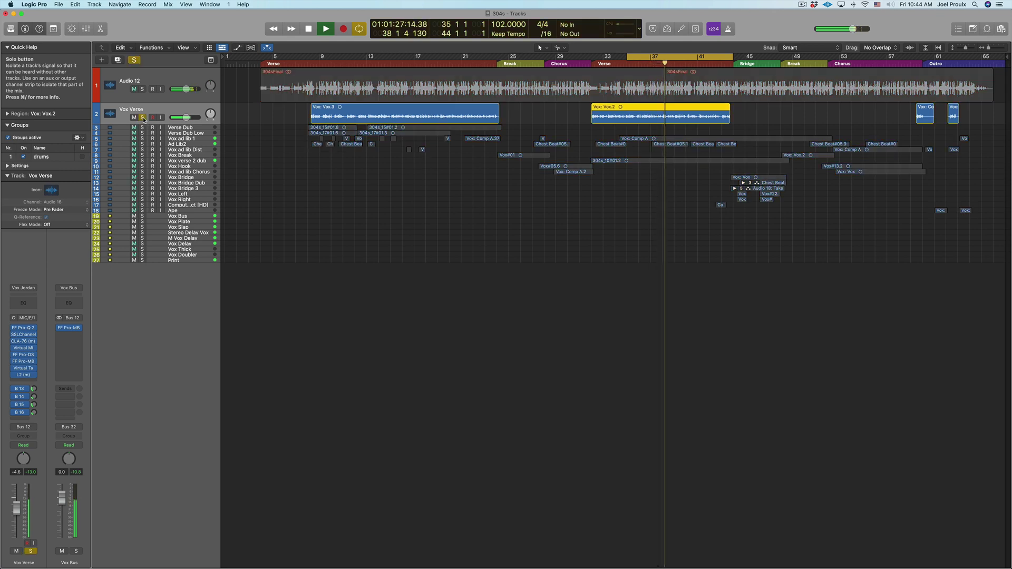
click(143, 117)
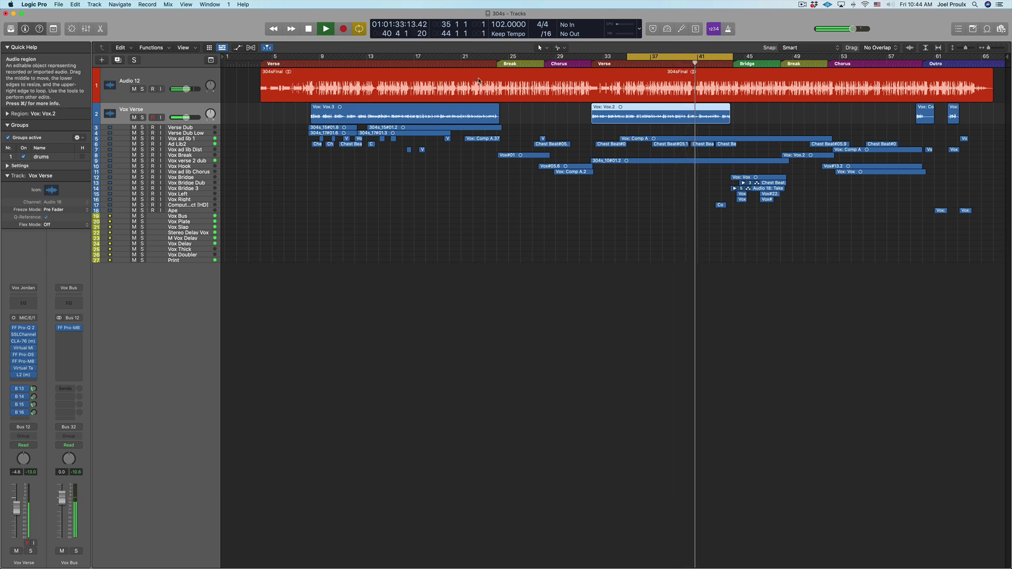
Let playback run past the cycle range with Cycle off, stop it, and turn Cycle back on
key(c)
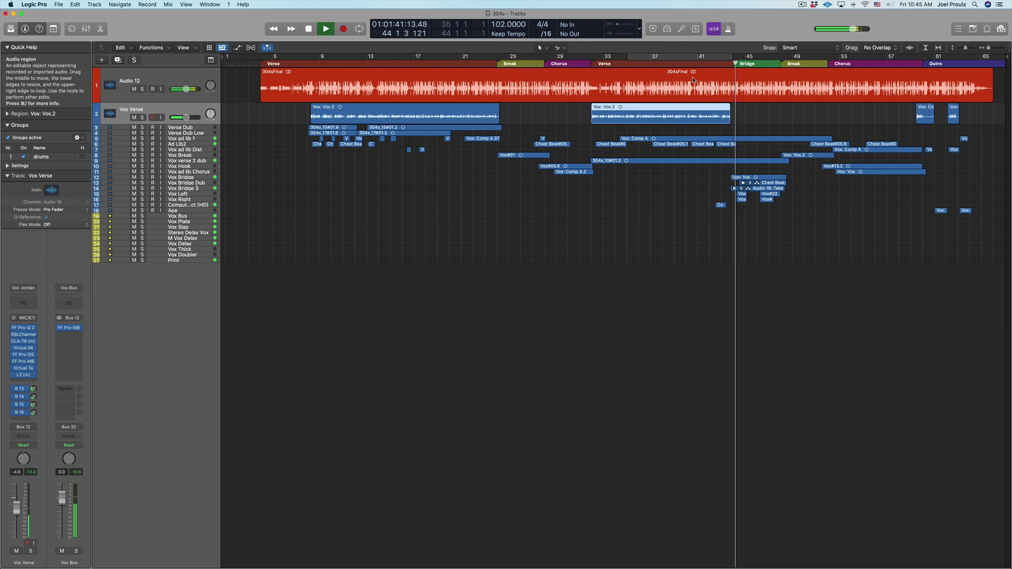
key(space)
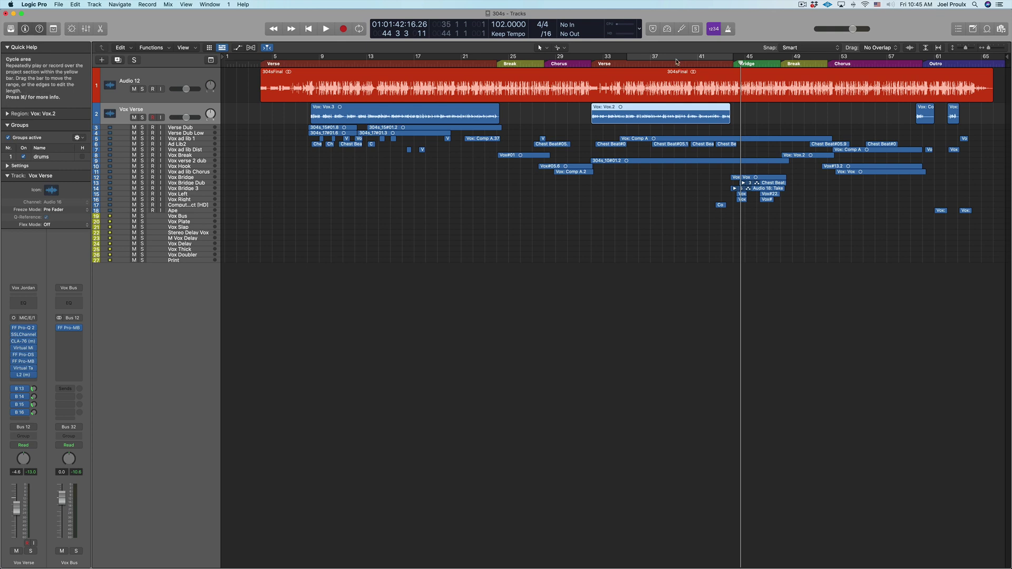
click(676, 58)
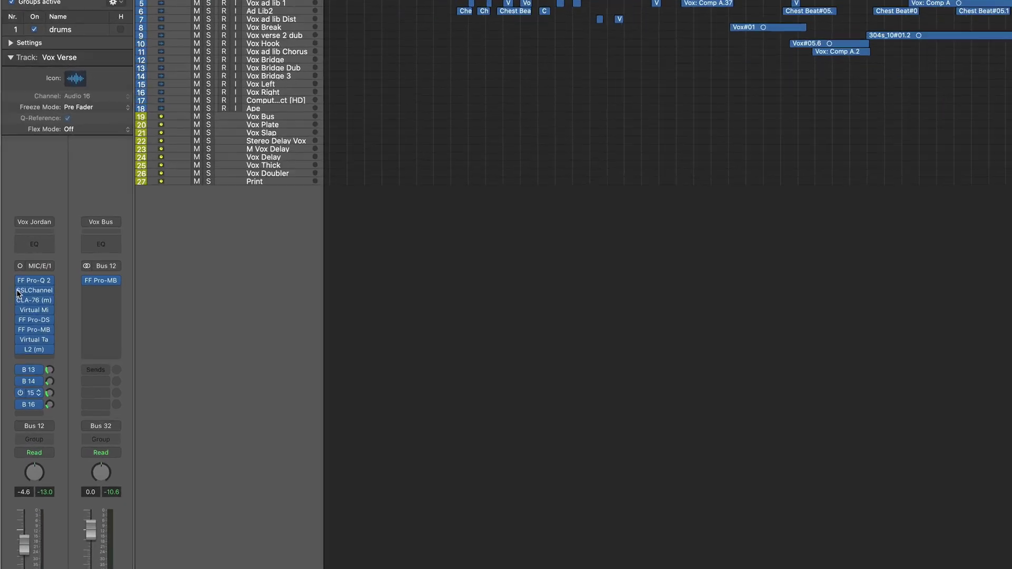
Bypass every Vox Verse plug-in except FF Pro-Q 2 along with the bus sends, and return the playhead to bar 35
drag(30, 261, 24, 349)
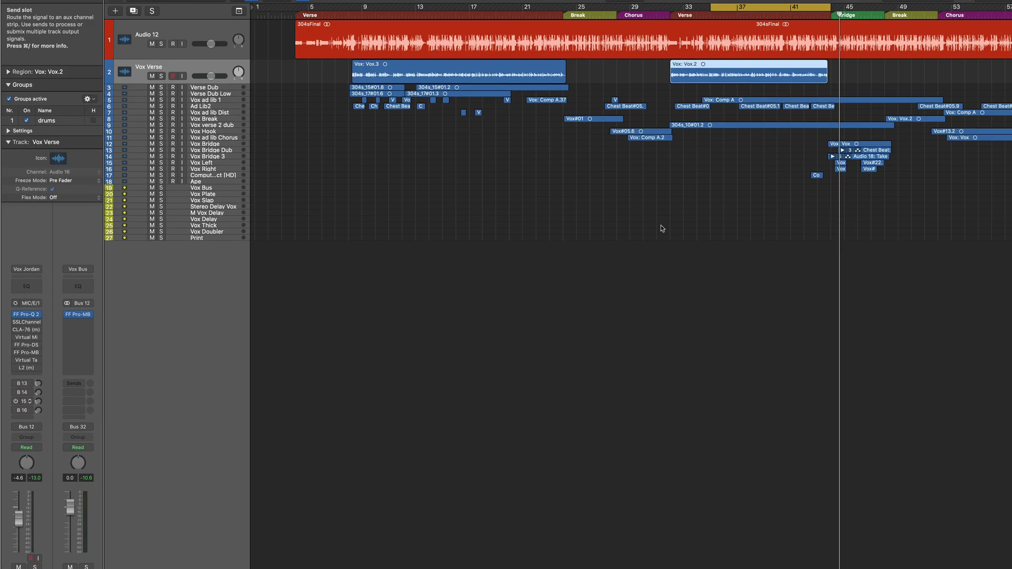
click(631, 64)
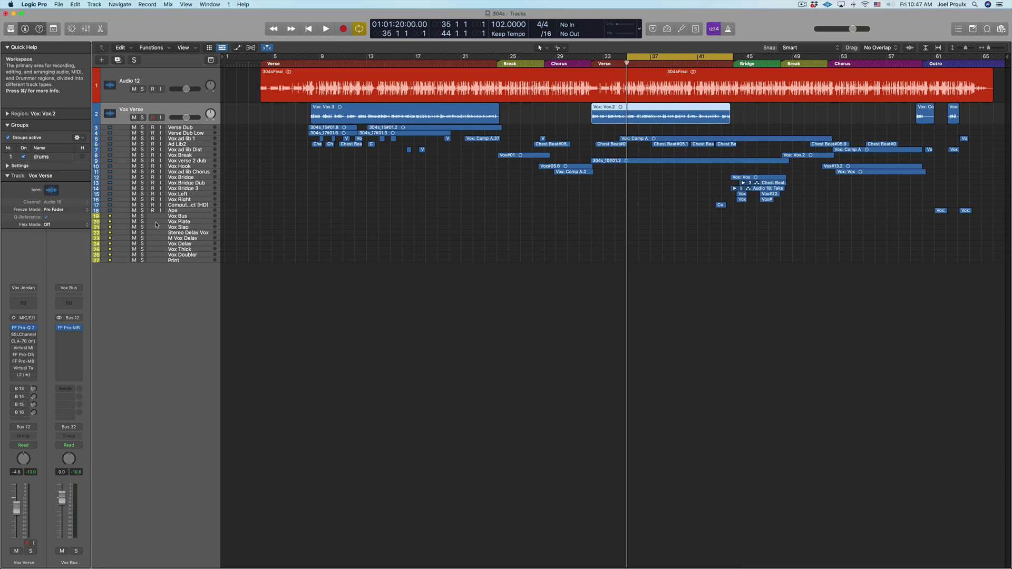
Open FF Pro-Q 2 on Vox Verse, audition band 2 during playback with its gain raised to +8.37 dB, and undo the boost
click(24, 328)
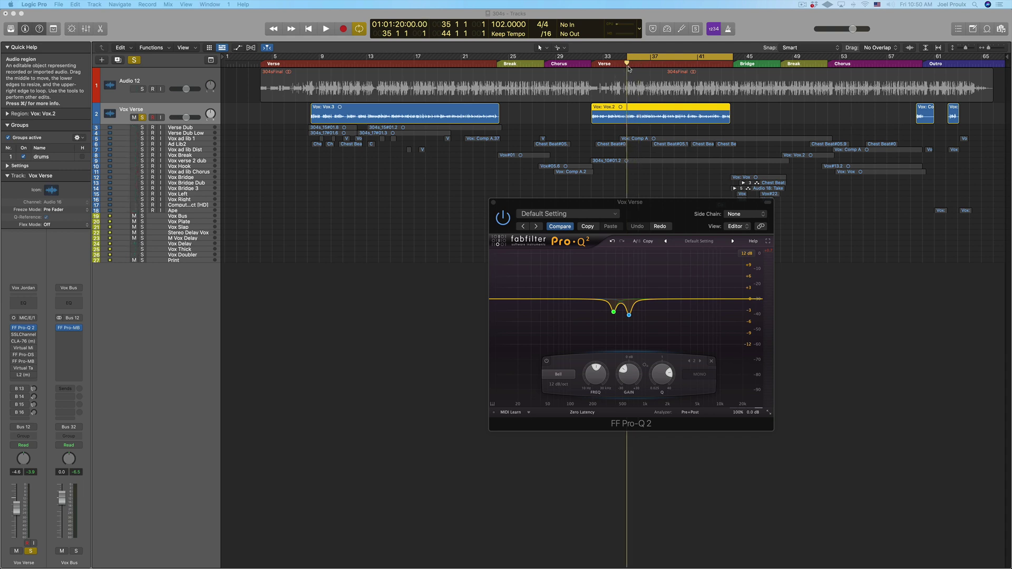
key(space)
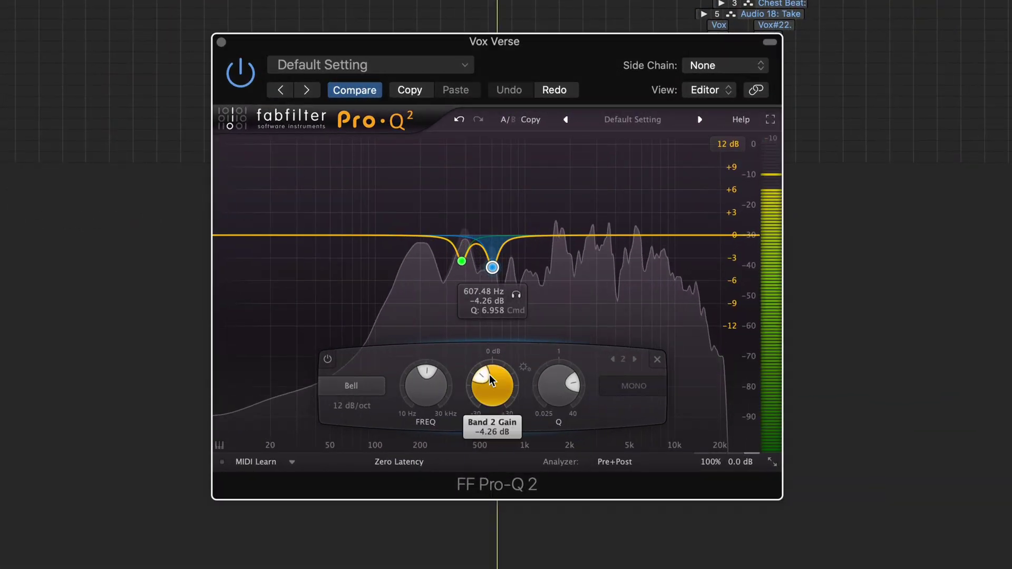
drag(490, 379, 485, 296)
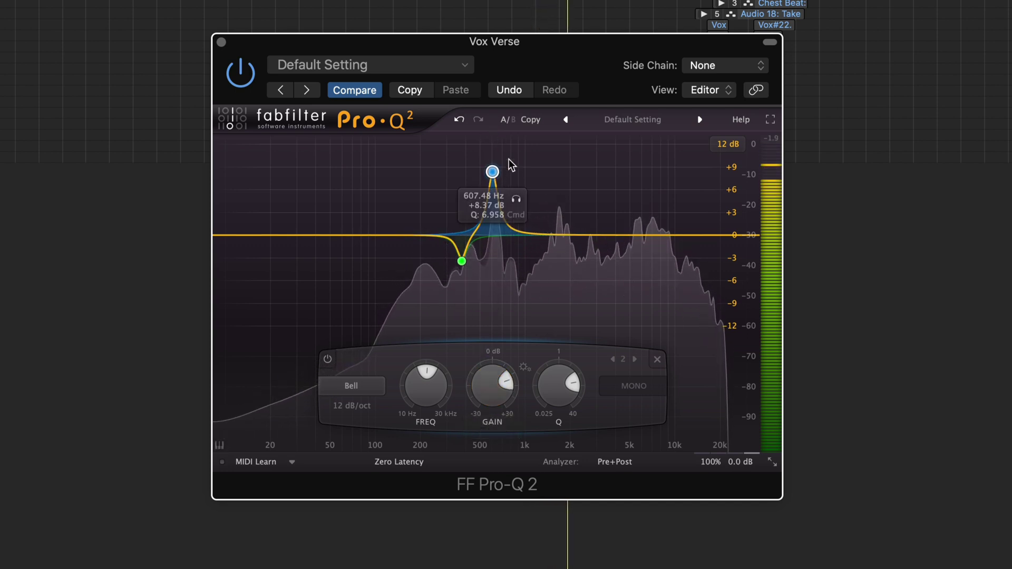
click(501, 88)
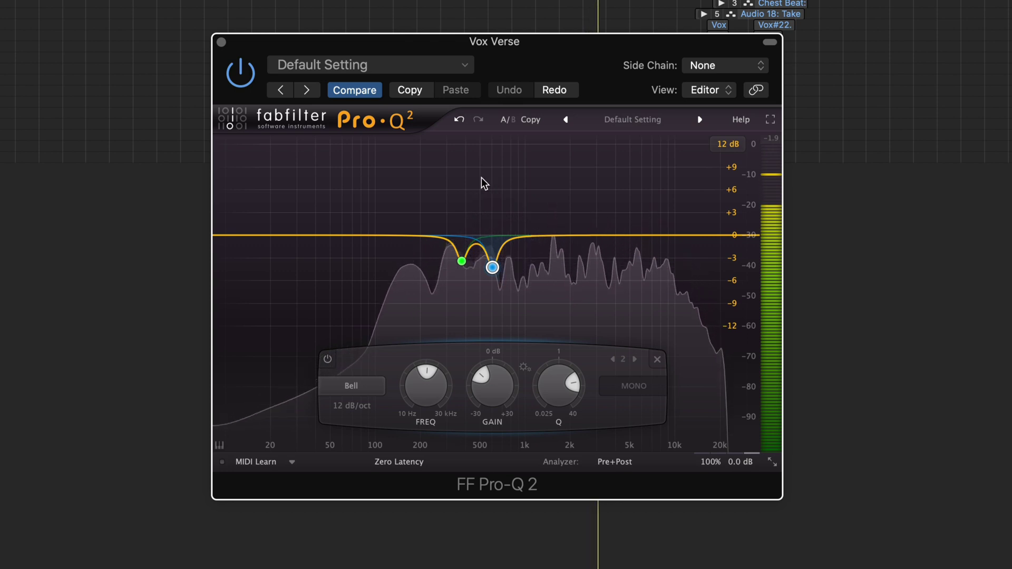
Audition EQ band 1 with its gain raised to nearly +12 dB, and undo the boost
click(461, 261)
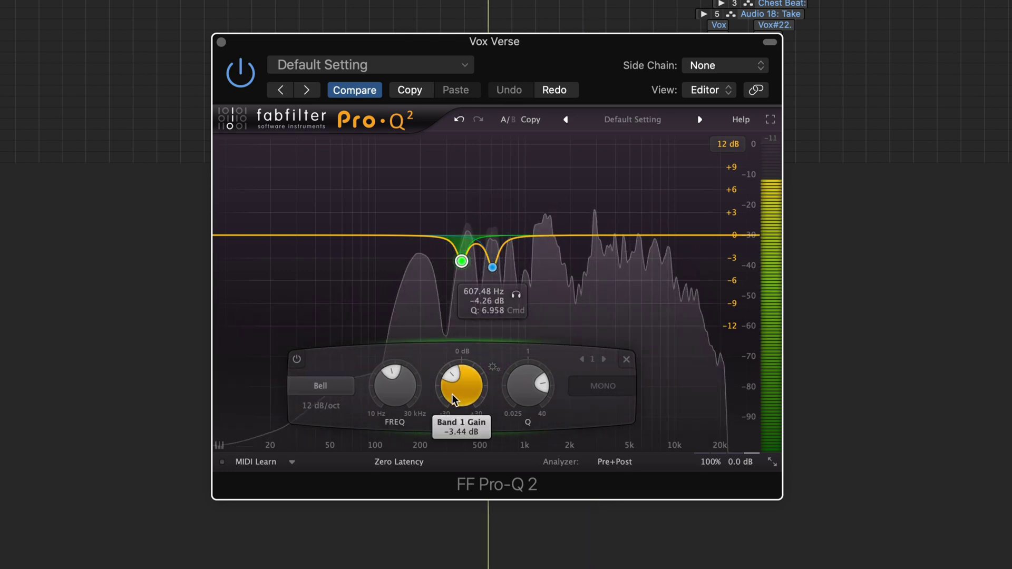
drag(454, 400, 451, 333)
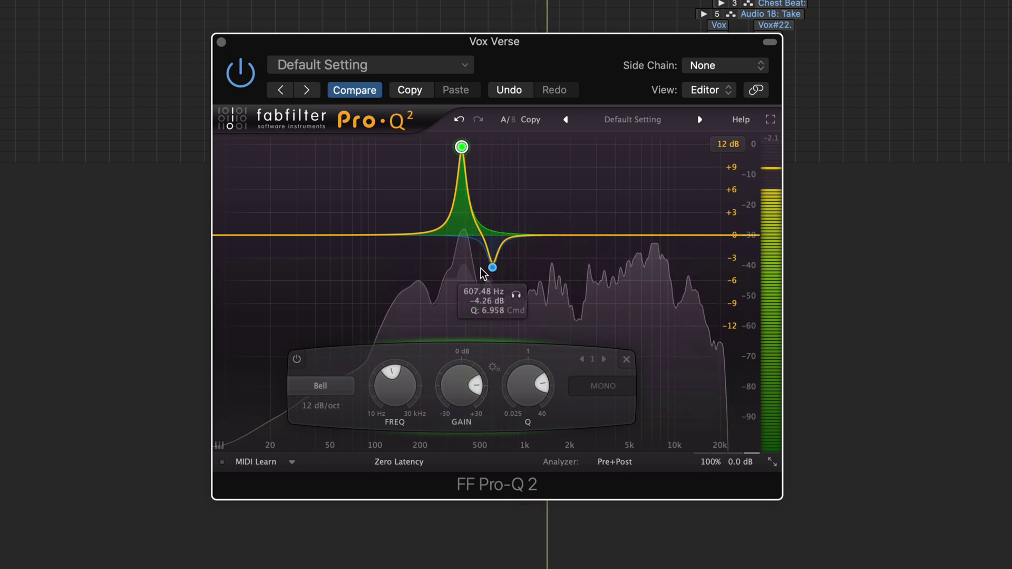
click(508, 91)
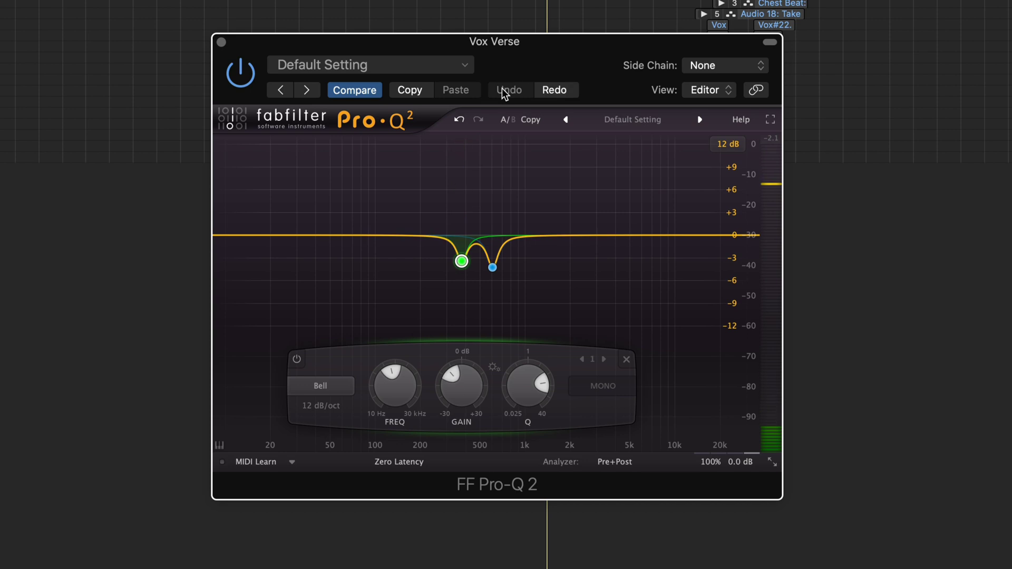
Compare the Vox Verse vocal with FF Pro-Q 2 bypassed and active
click(242, 80)
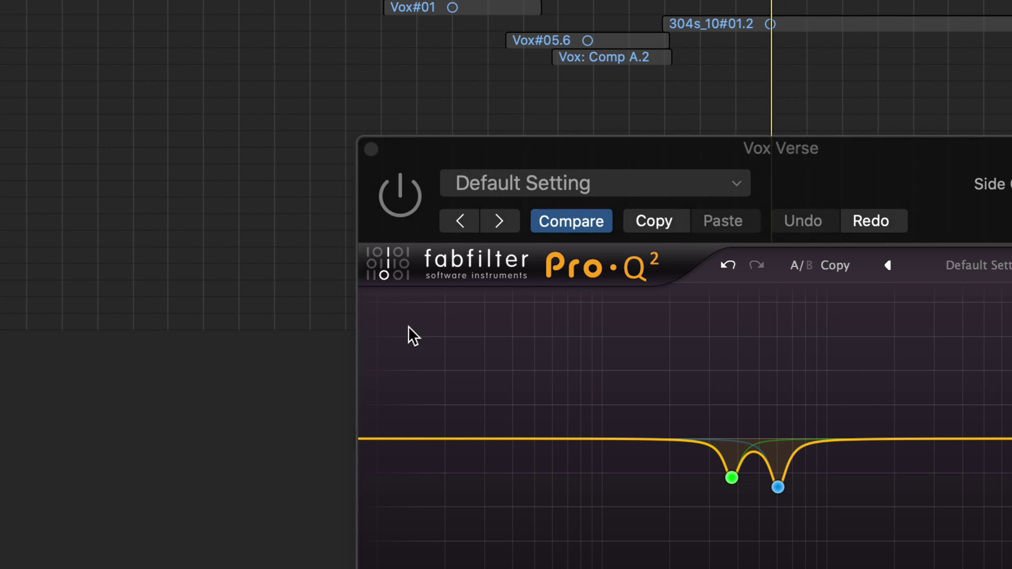
click(400, 205)
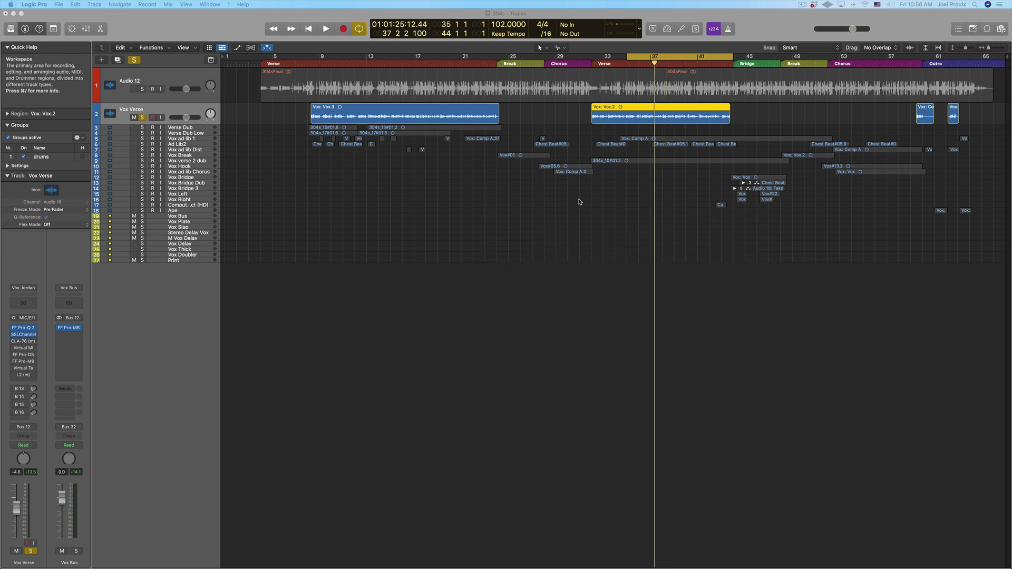
Open SSLChannel on Vox Verse, review its HF, HMF and LMF frequency settings, and compare the vocal with the plug-in bypassed and active
click(20, 336)
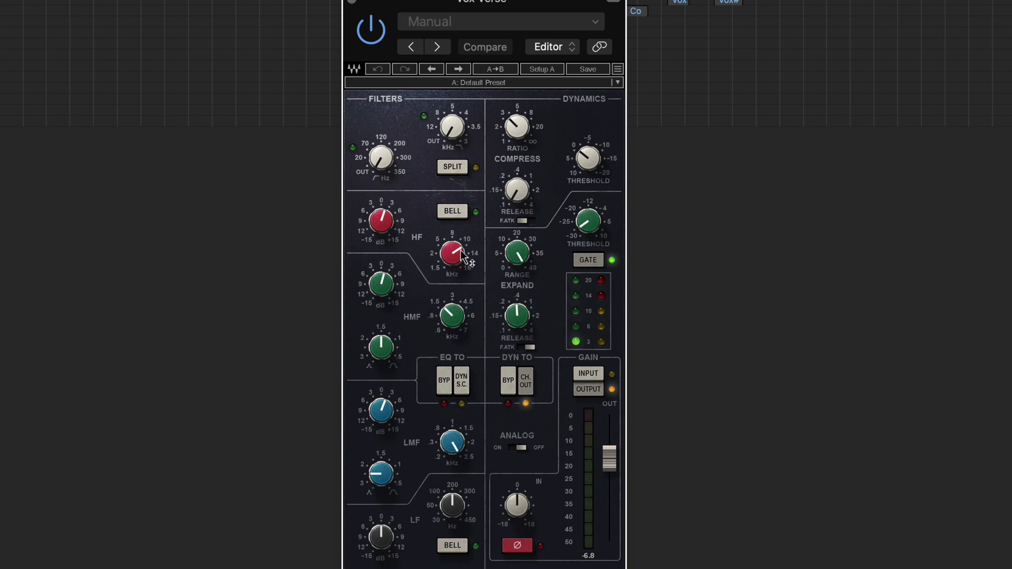
mouse_move(462, 254)
mouse_move(447, 315)
mouse_move(452, 447)
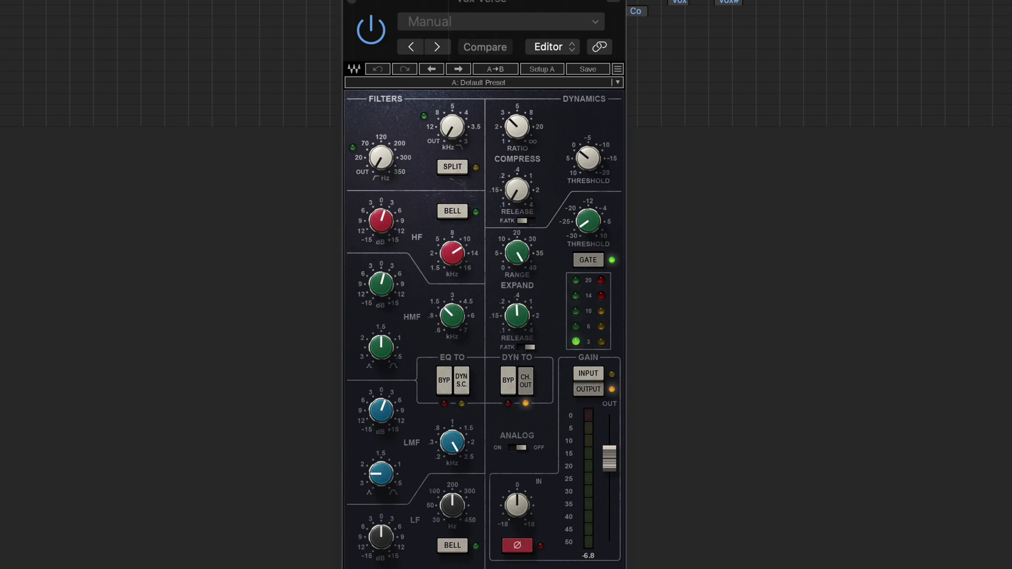
click(376, 27)
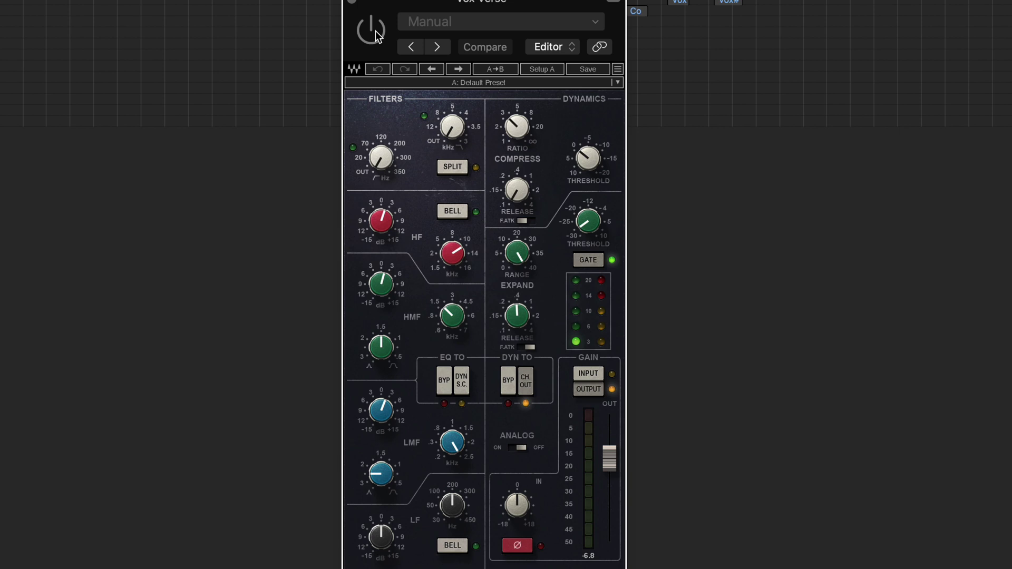
click(375, 31)
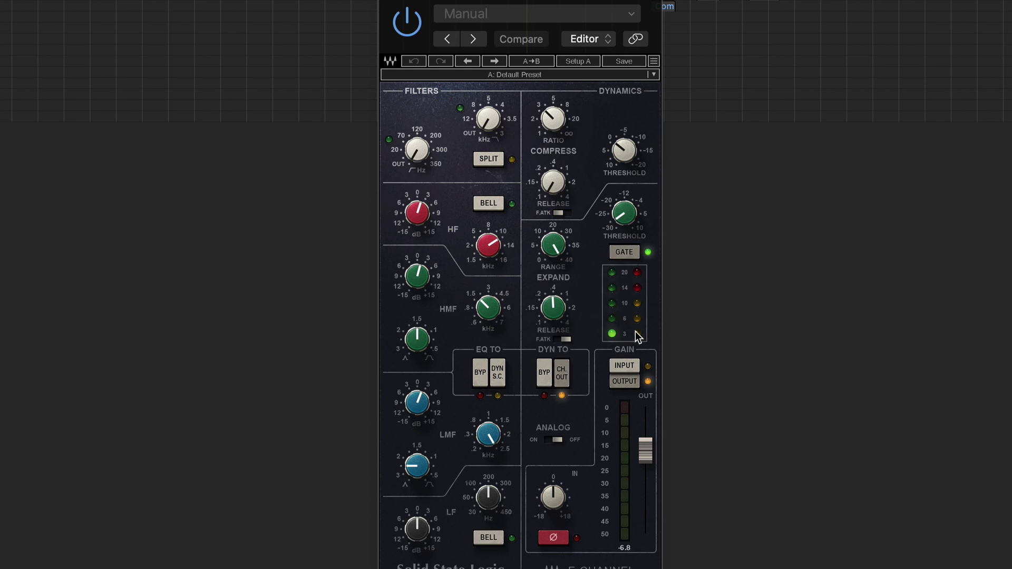
Check the SSLChannel high-pass filter, examine the Vox.2 waveform up close around the playhead, and close the plug-in window
mouse_move(417, 150)
scroll(285, 42, up, 5)
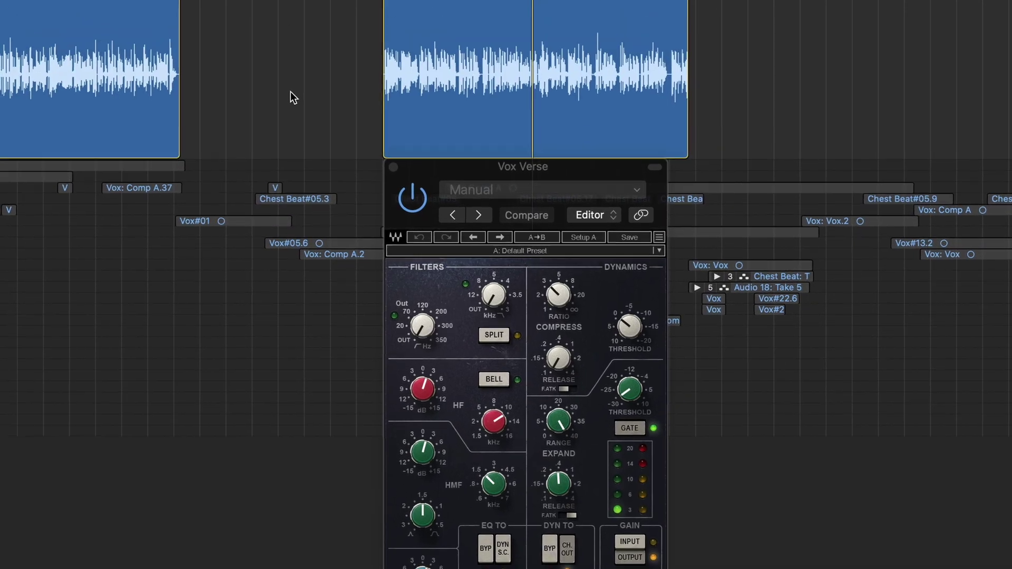
key(super+Right)
key(super+Right)
key(super+Right)
key(super+Right)
key(super+Right)
key(super+Right)
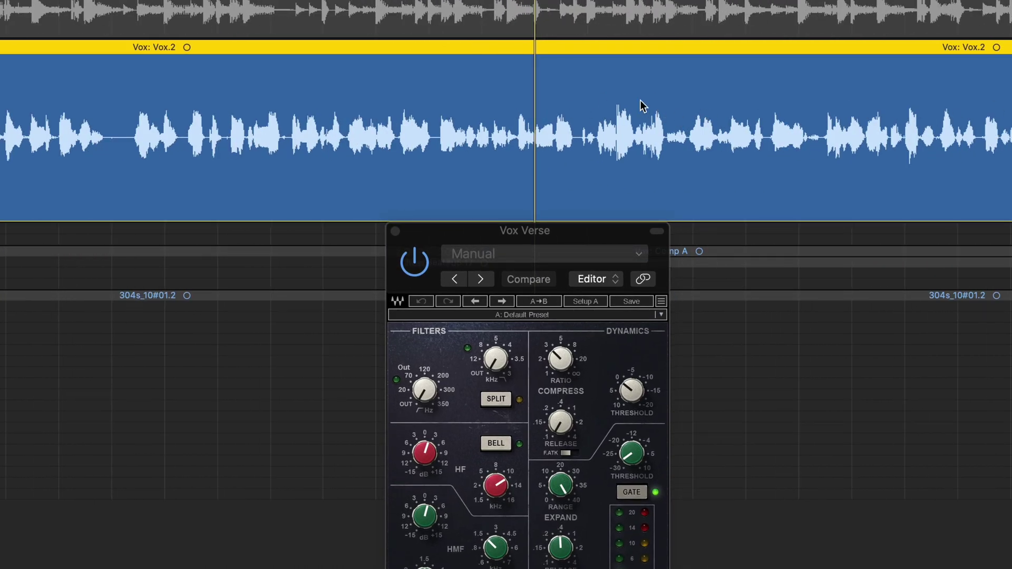
key(super+Left)
key(super+Left)
key(super+Left)
key(super+Left)
key(super+Left)
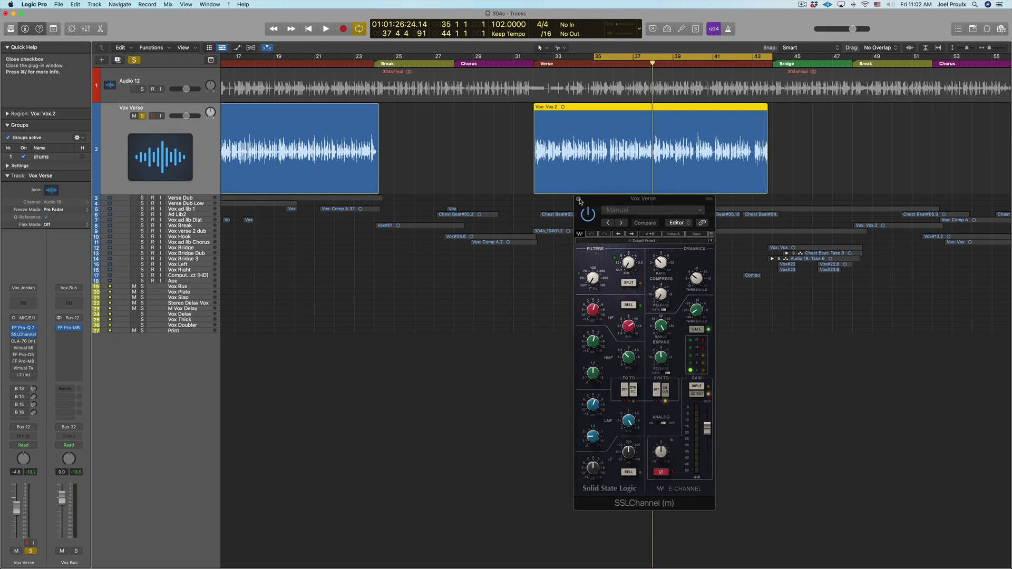
click(579, 201)
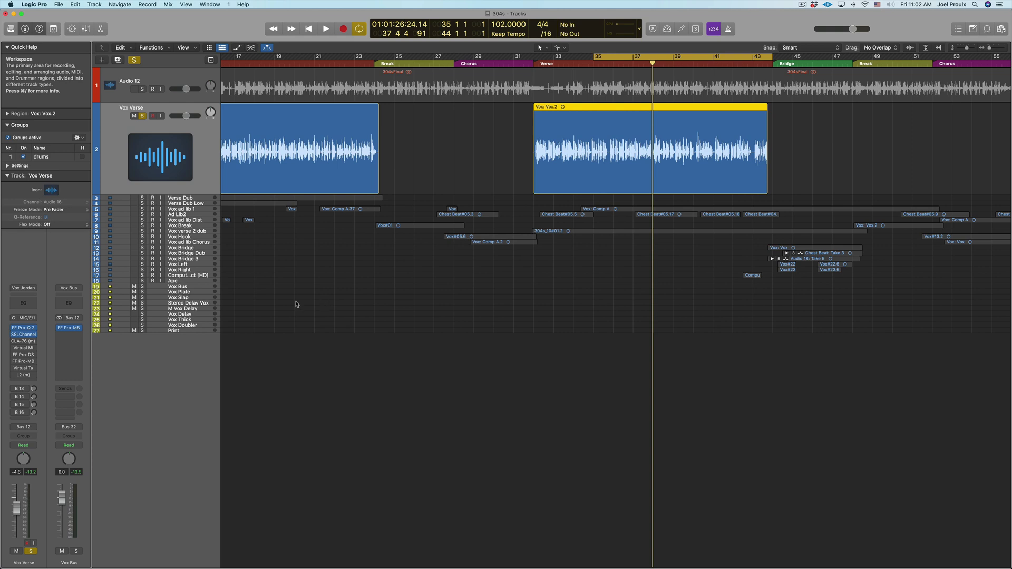
Open CLA-76 on Vox Verse and review its attack and release settings with the track soloed, restoring the full mix at the end
click(24, 342)
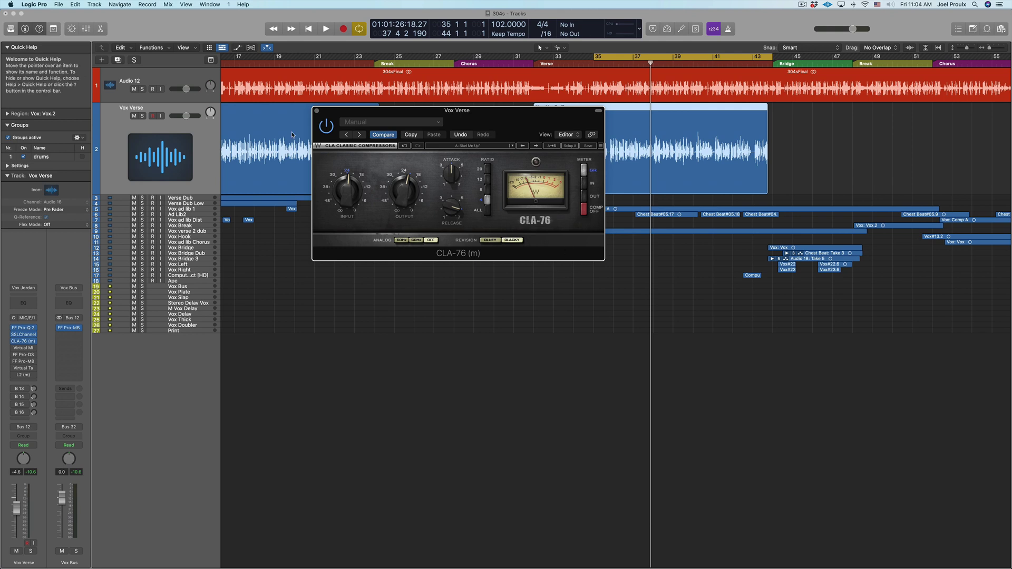
key(s)
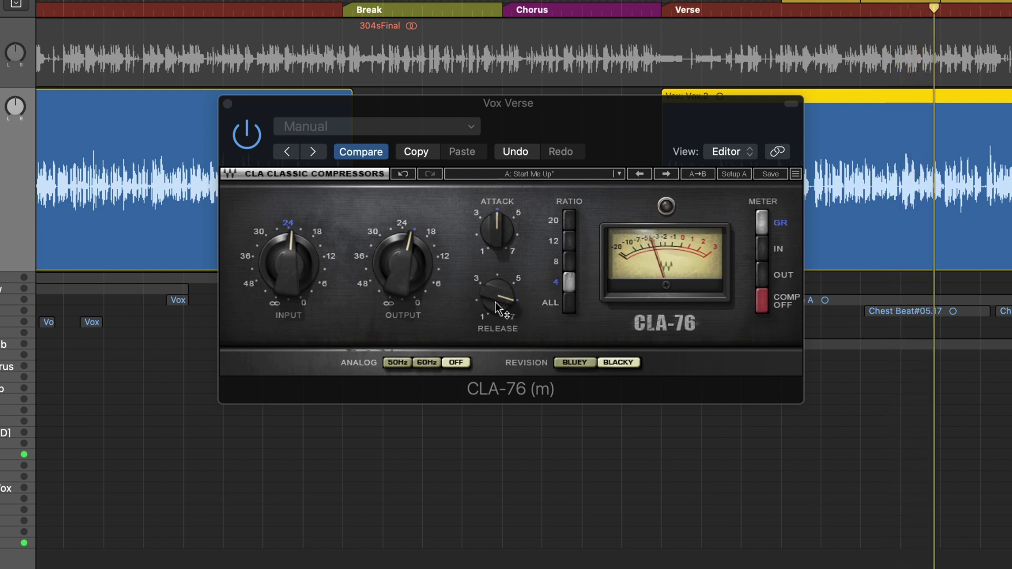
mouse_move(495, 297)
key(s)
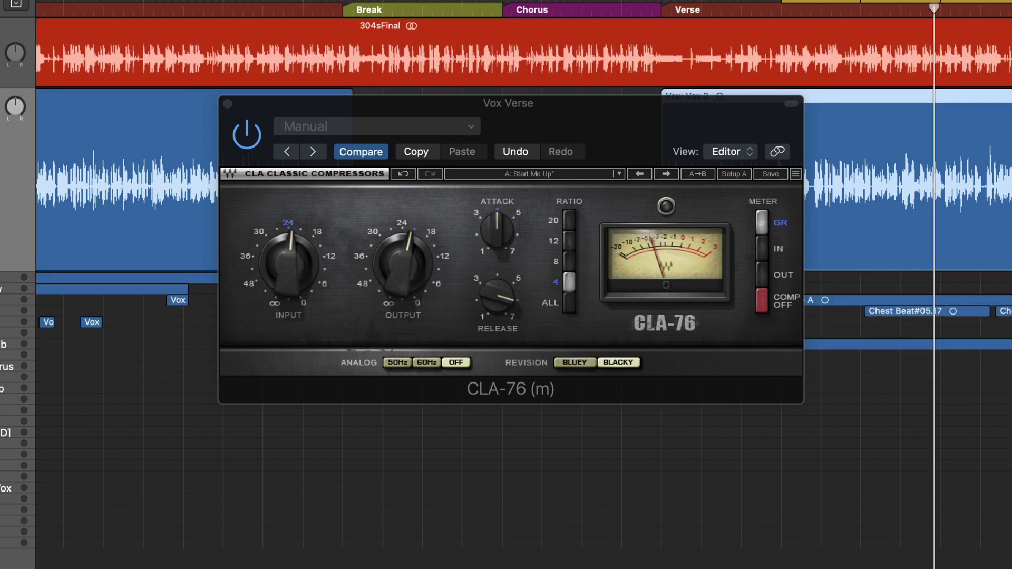
Return the playhead to the cycle start at bar 35 and compare the vocal with CLA-76 bypassed and active
scroll(524, 284, left, 1)
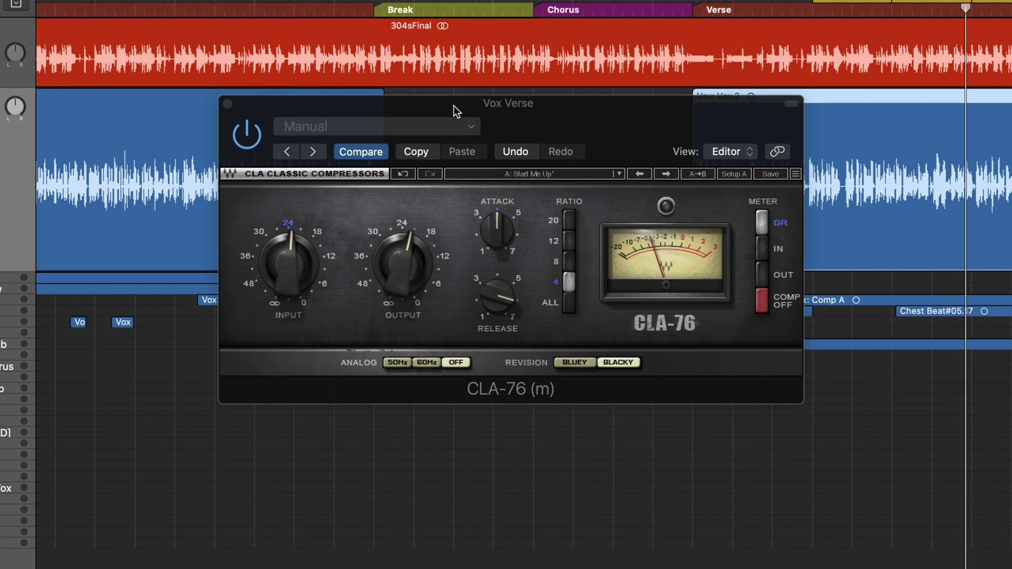
click(813, 12)
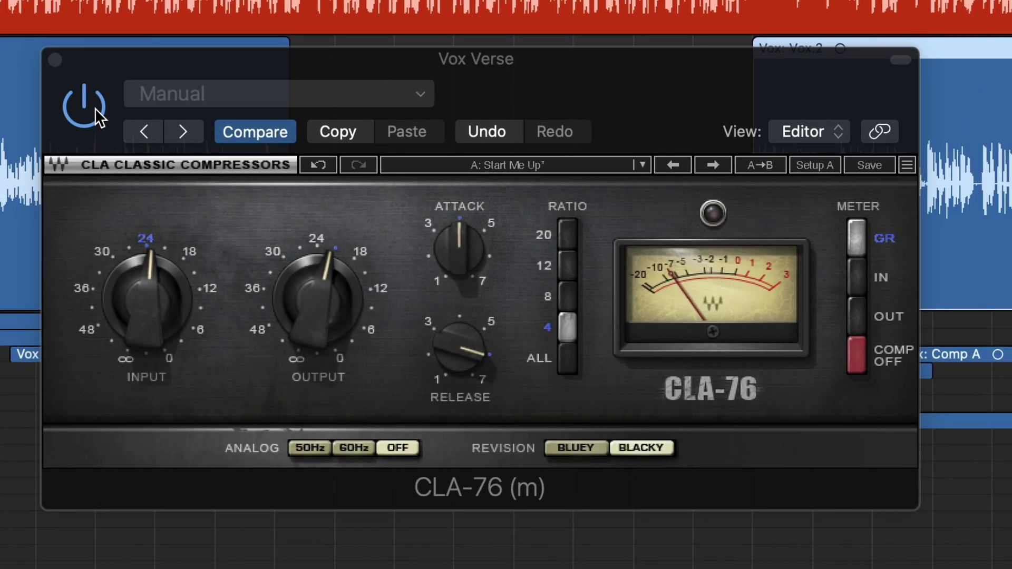
click(95, 109)
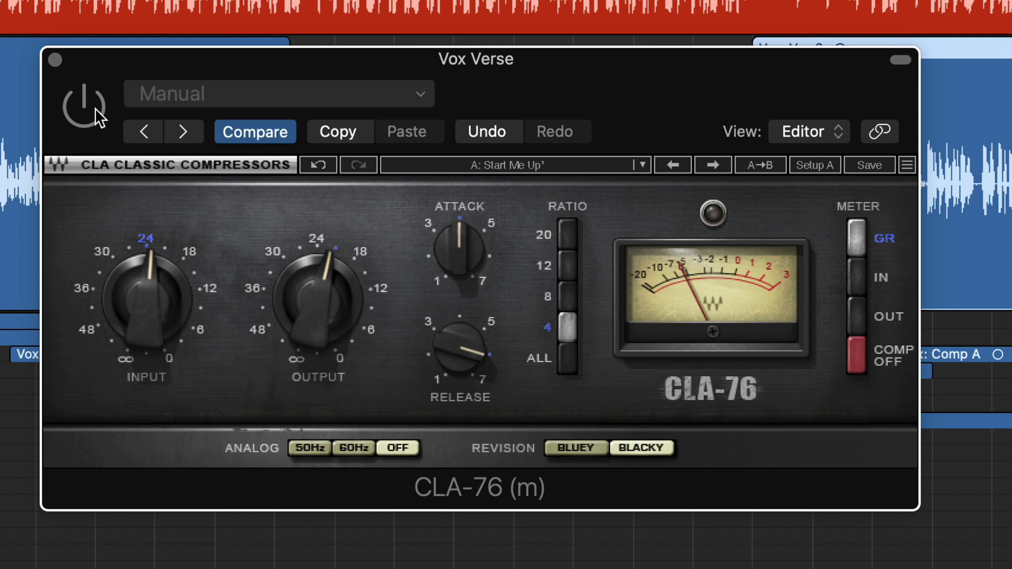
click(95, 108)
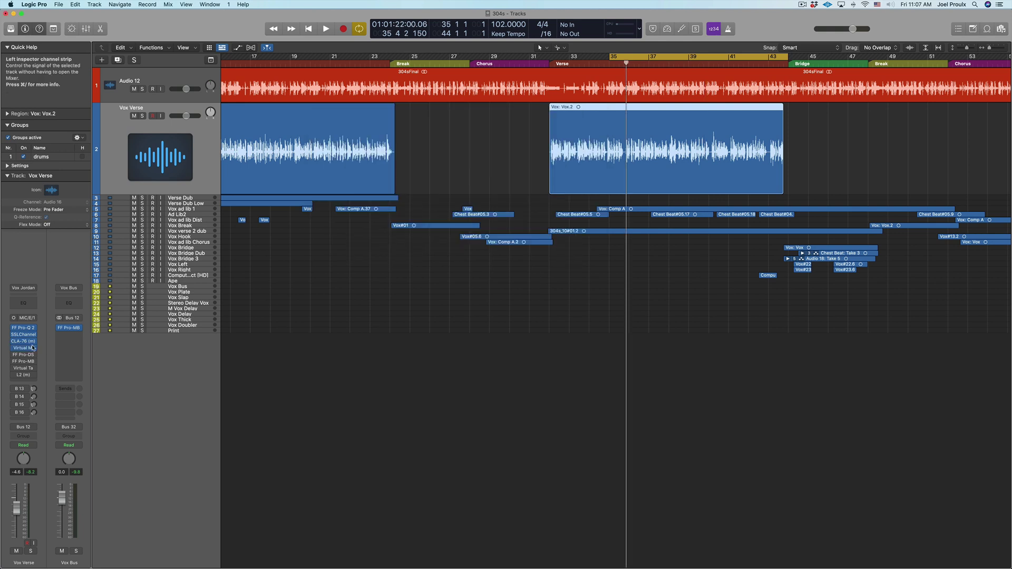
Audition the Revival module in Virtual Mix Rack on the soloed Vox Verse track, adjusting its Shimmer during playback, and close the plug-in
click(23, 348)
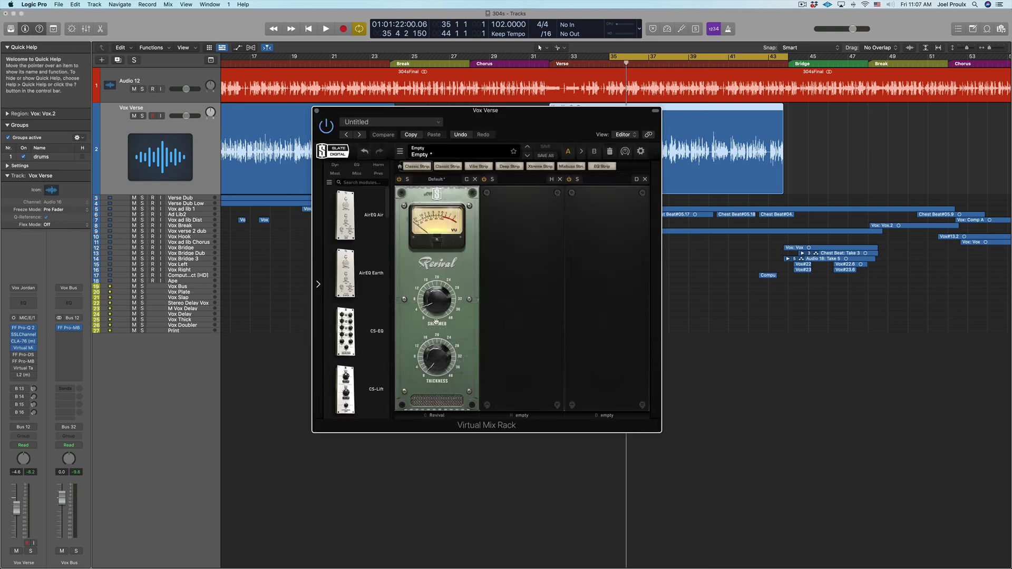
key(s)
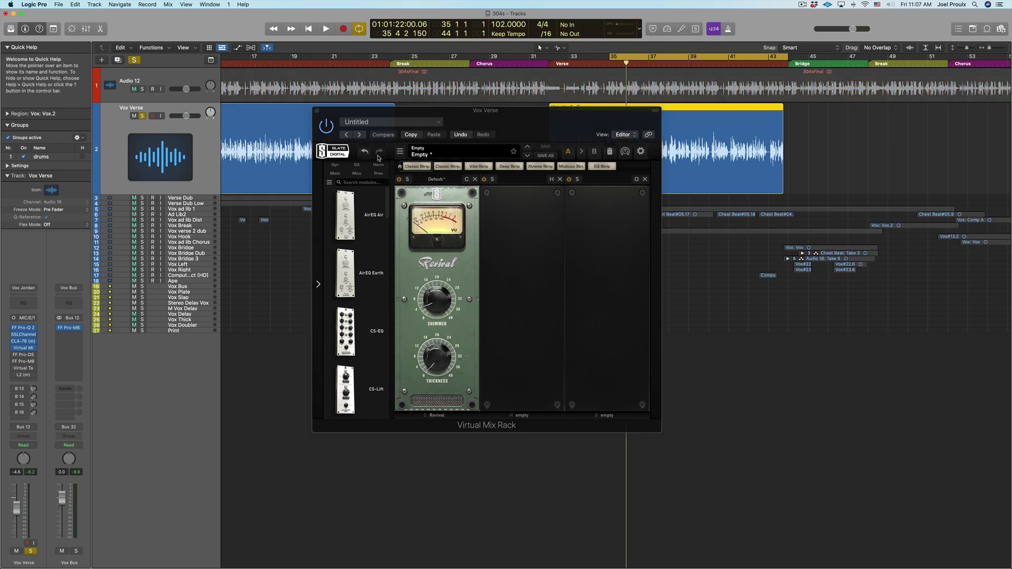
key(space)
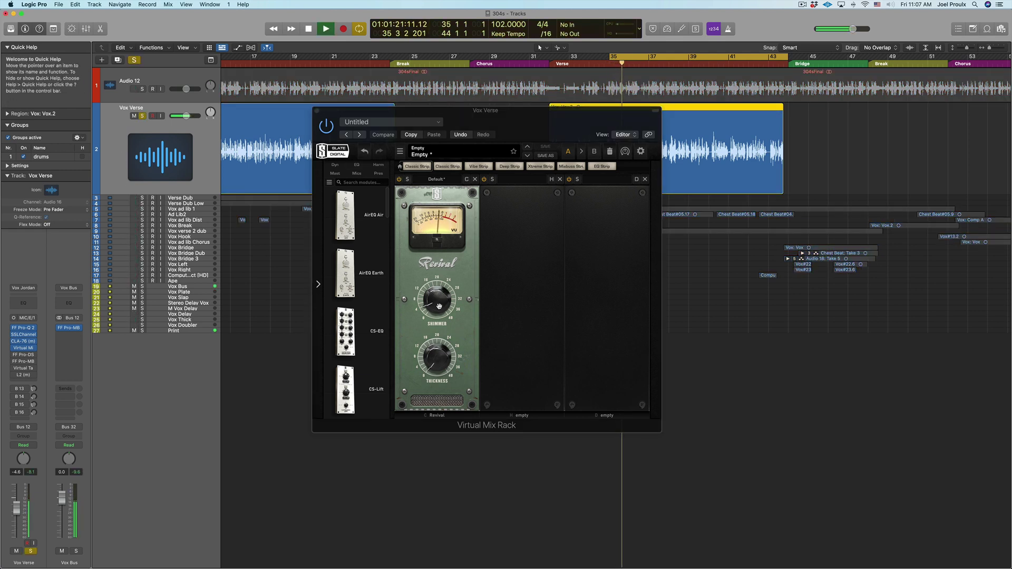
mouse_move(439, 306)
mouse_down()
mouse_move(435, 207)
mouse_move(431, 305)
mouse_up()
key(space)
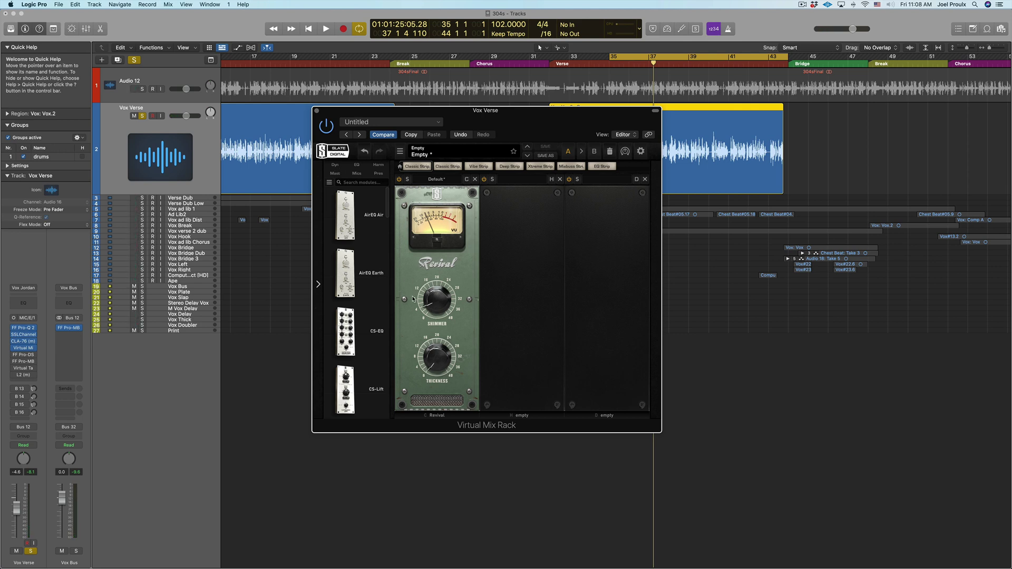
click(316, 111)
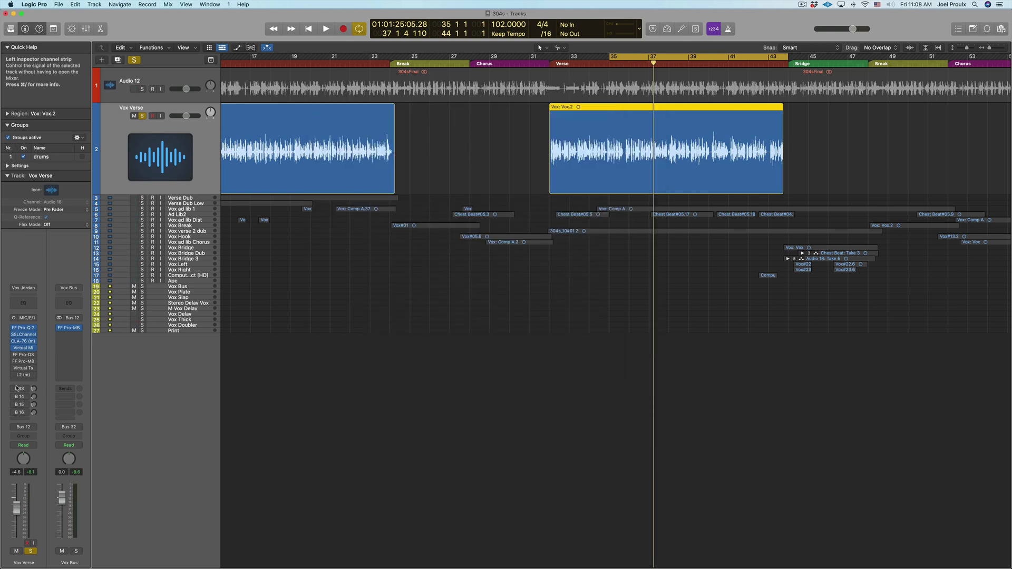
Open FF Pro-DS on Vox Verse, enable it, and audition the de-esser from bar 35 before closing its window
click(26, 355)
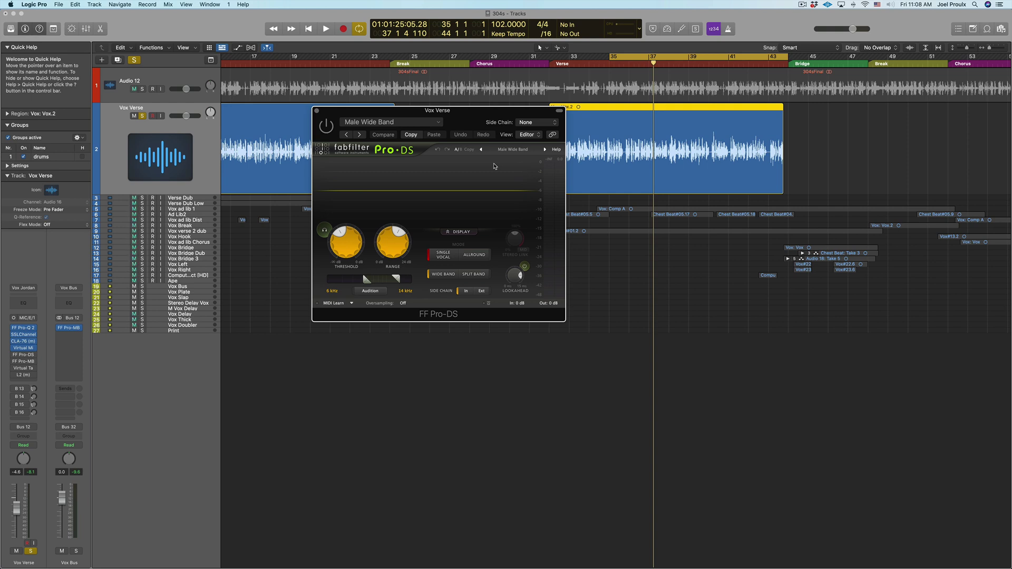
click(610, 65)
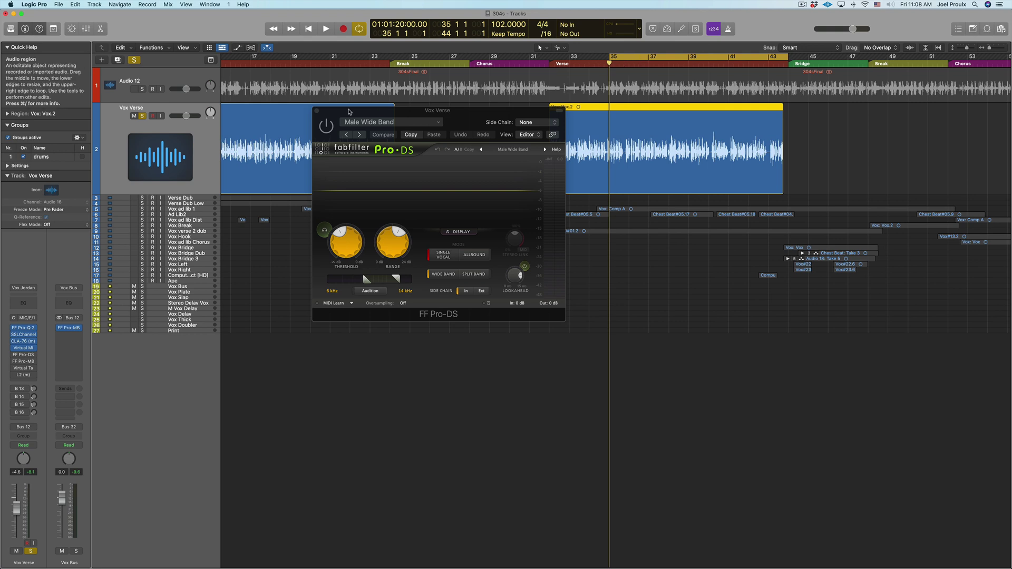
click(328, 131)
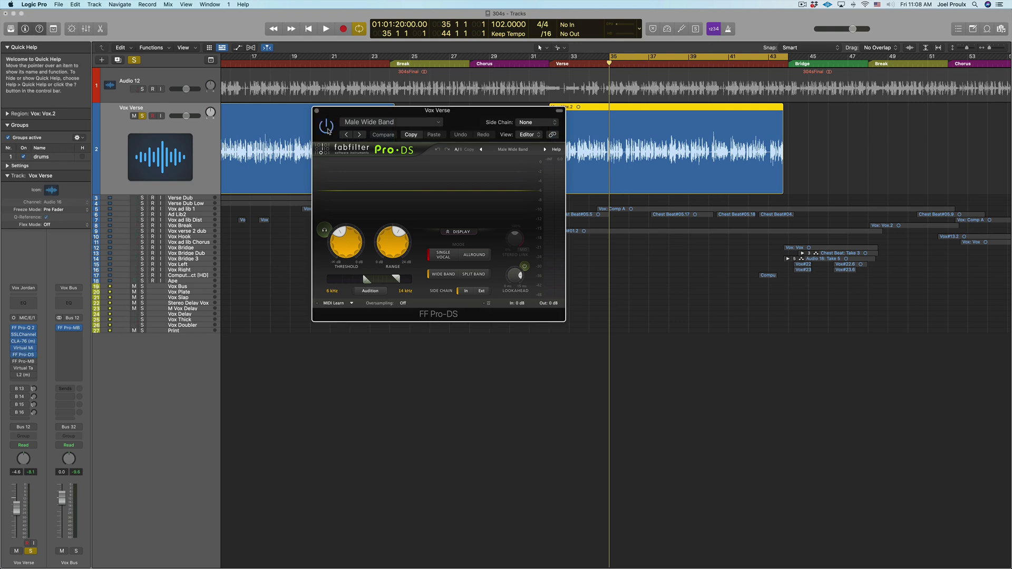
key(space)
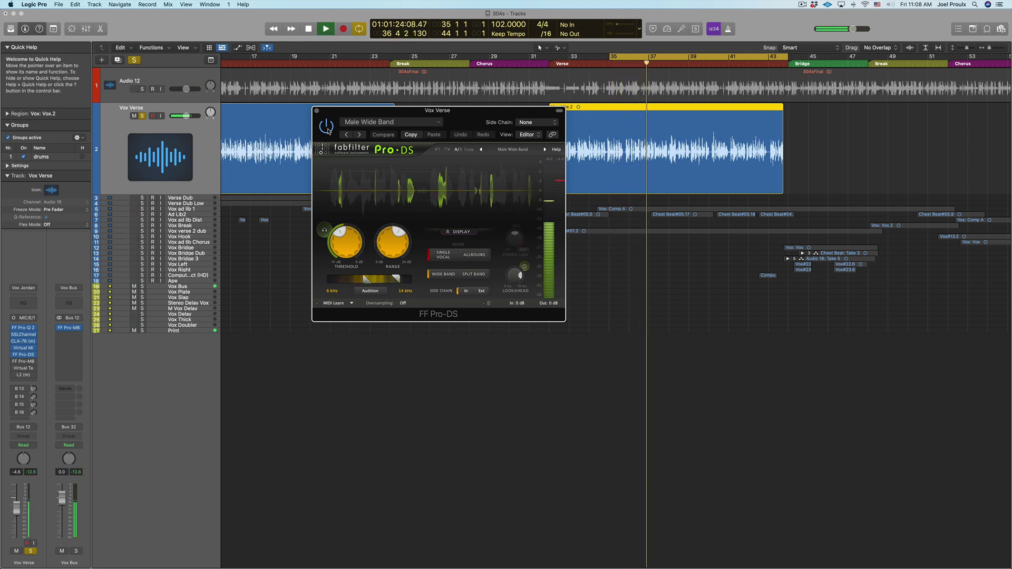
key(space)
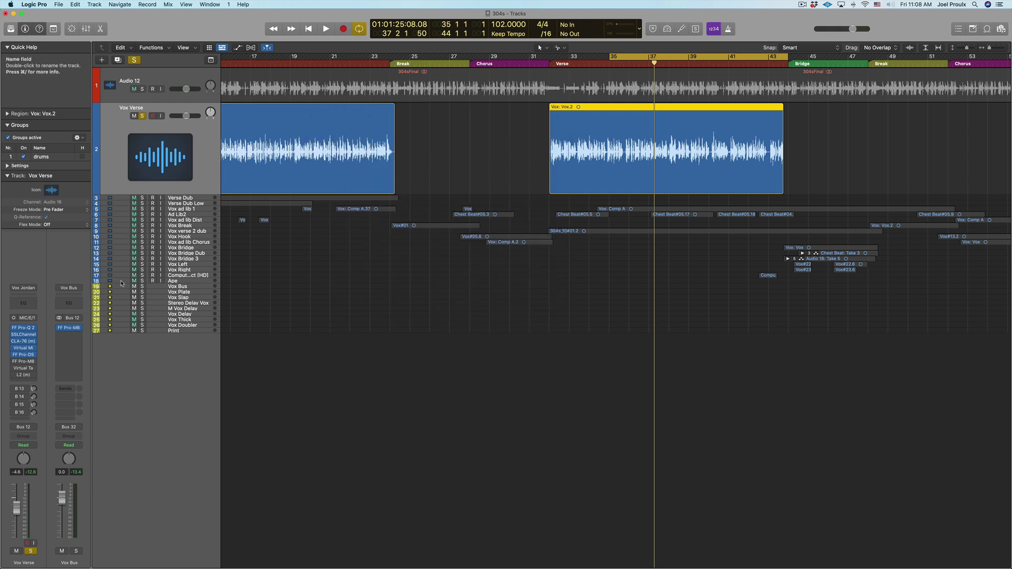
click(316, 110)
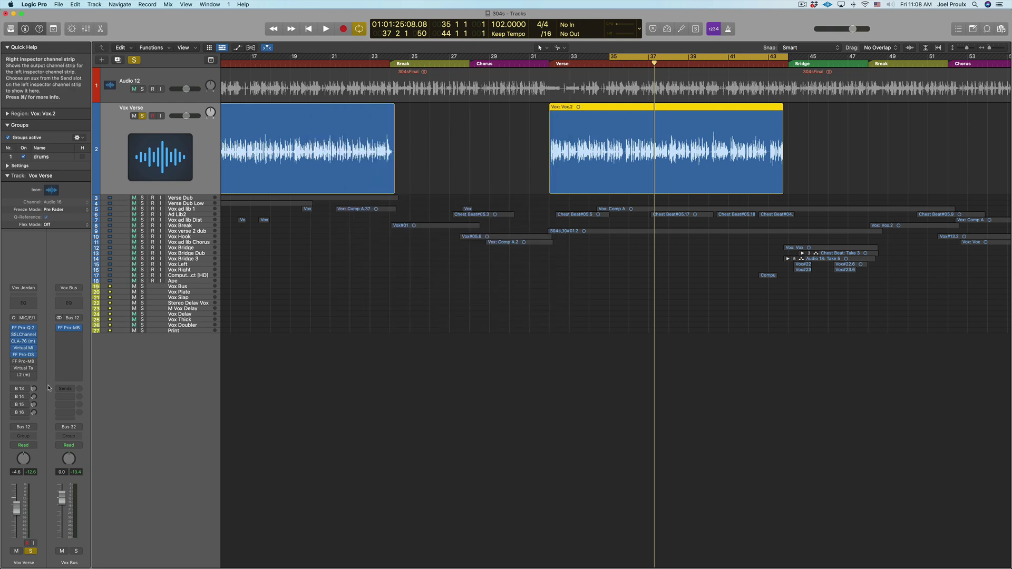
Enable FF Pro-MB on Vox Verse and audition its low-frequency band during playback, both in context and soloed, leaving the band unsoloed
click(22, 362)
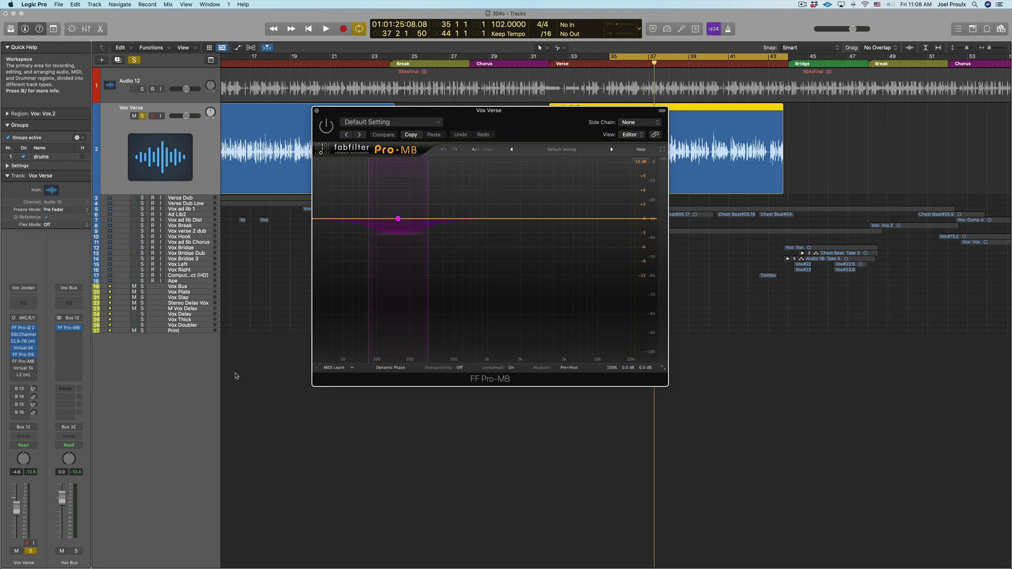
key(space)
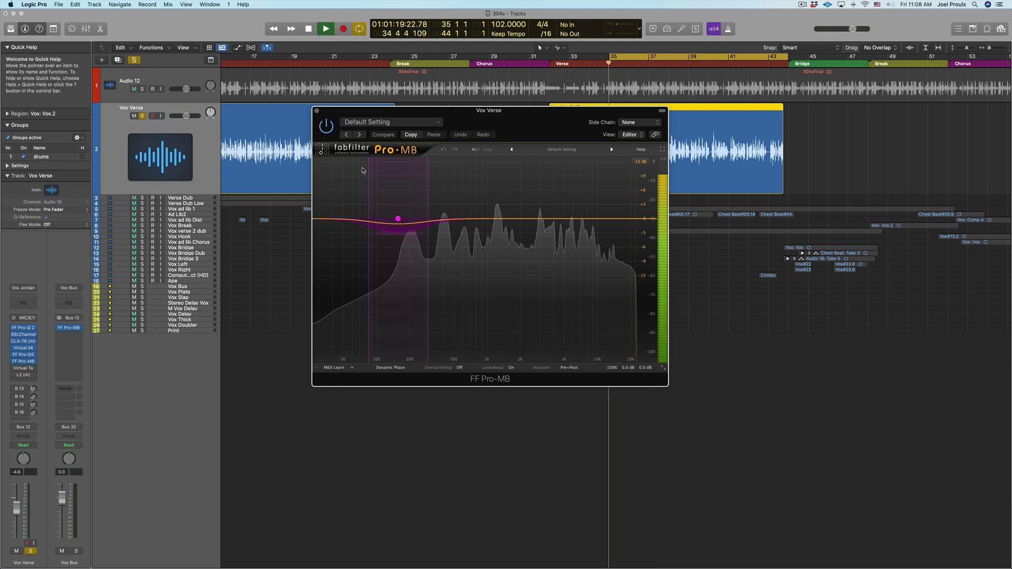
mouse_move(379, 165)
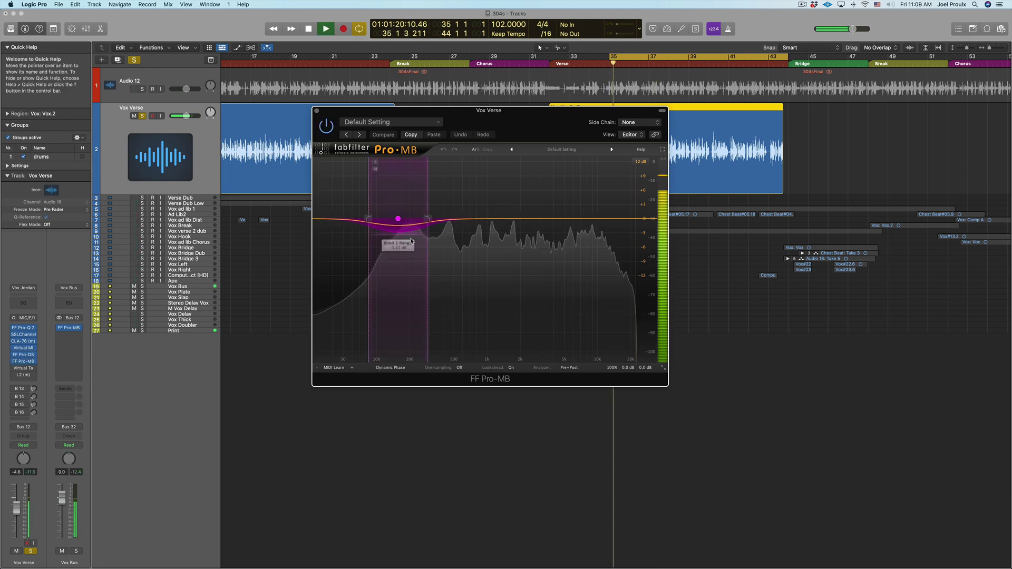
click(376, 163)
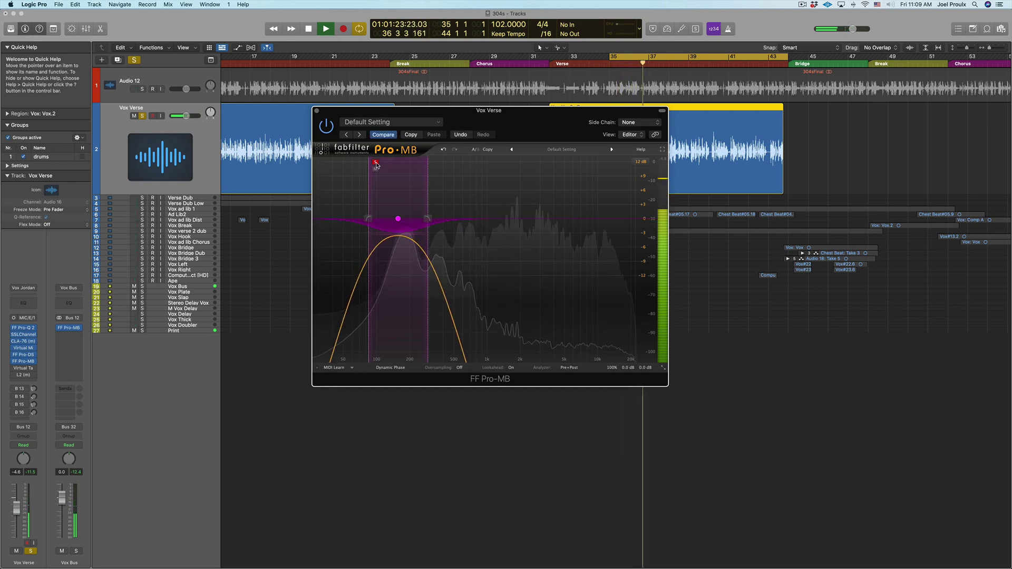
key(space)
click(375, 162)
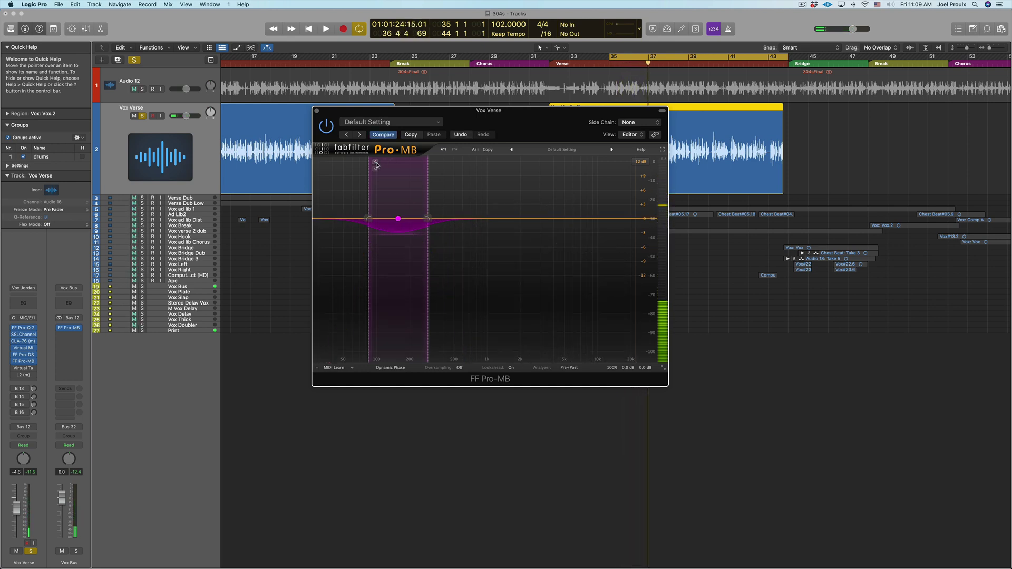
click(317, 111)
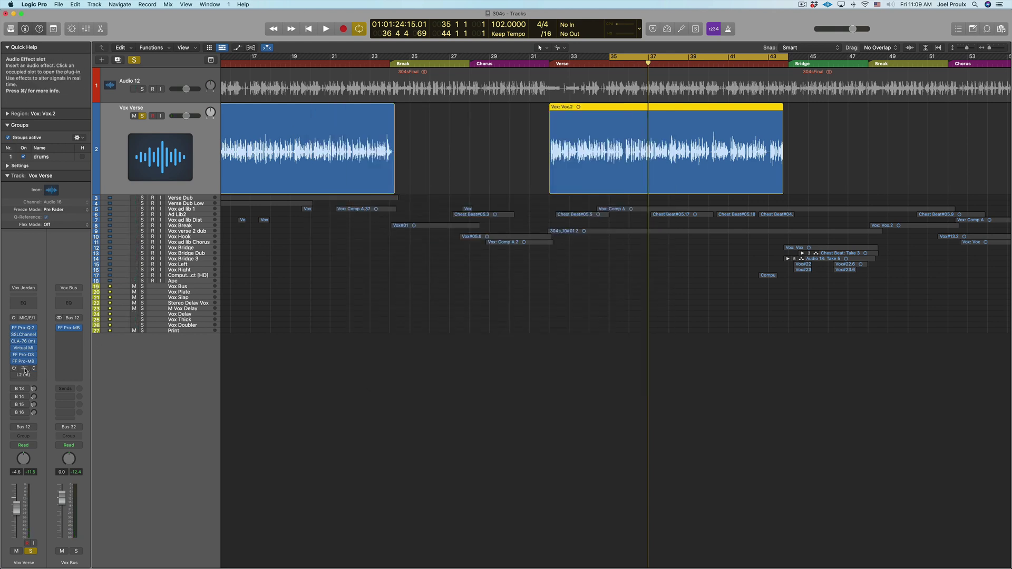
Enable Virtual Tape Machines on Vox Verse and compare the vocal in Bypass and Process modes, finishing in Process
click(25, 371)
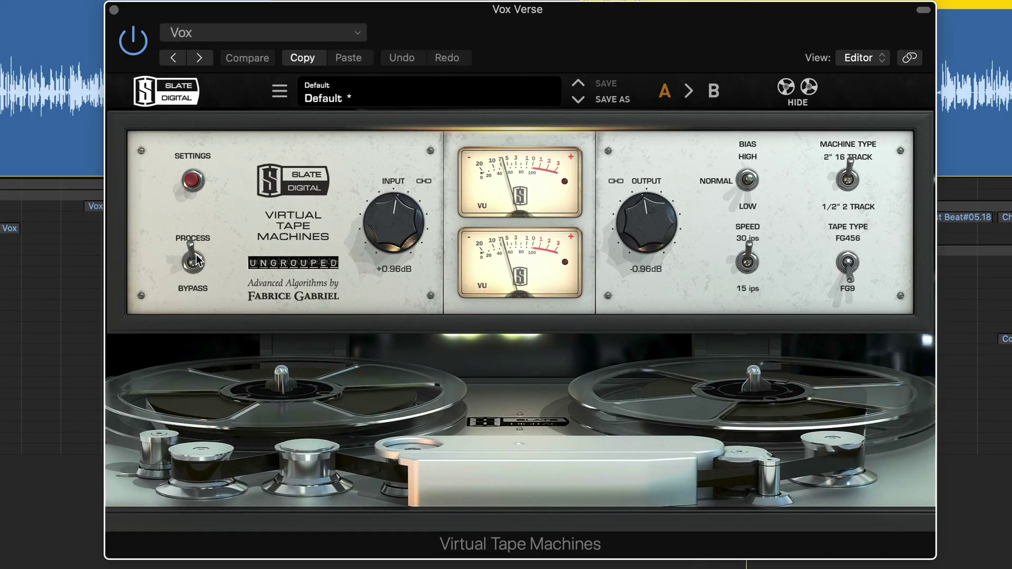
click(195, 256)
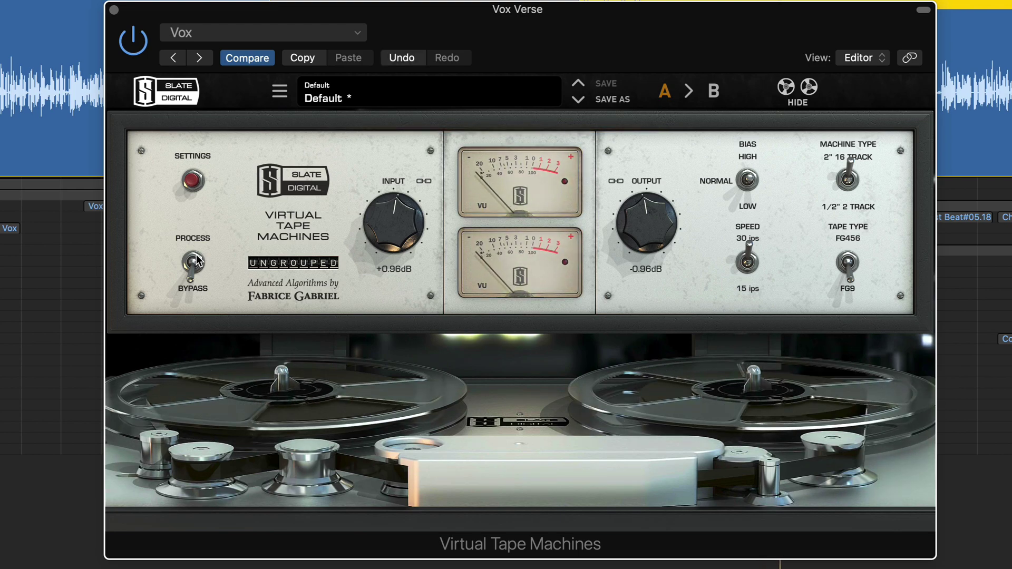
click(195, 260)
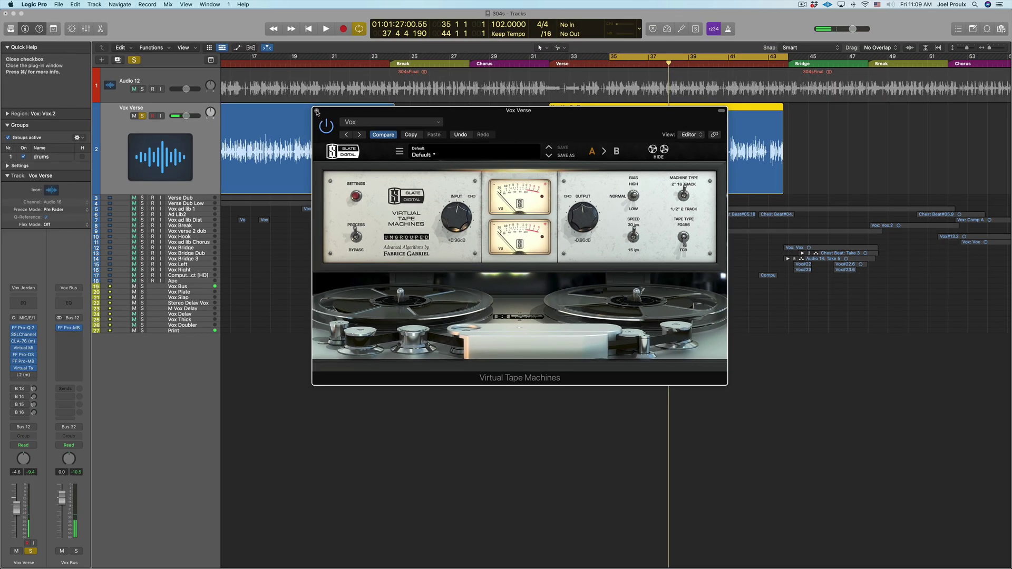
click(114, 9)
Enable the L2 limiter on Vox Verse and audition it from the cycle start at bar 35, then close the plug-in
mouse_move(25, 376)
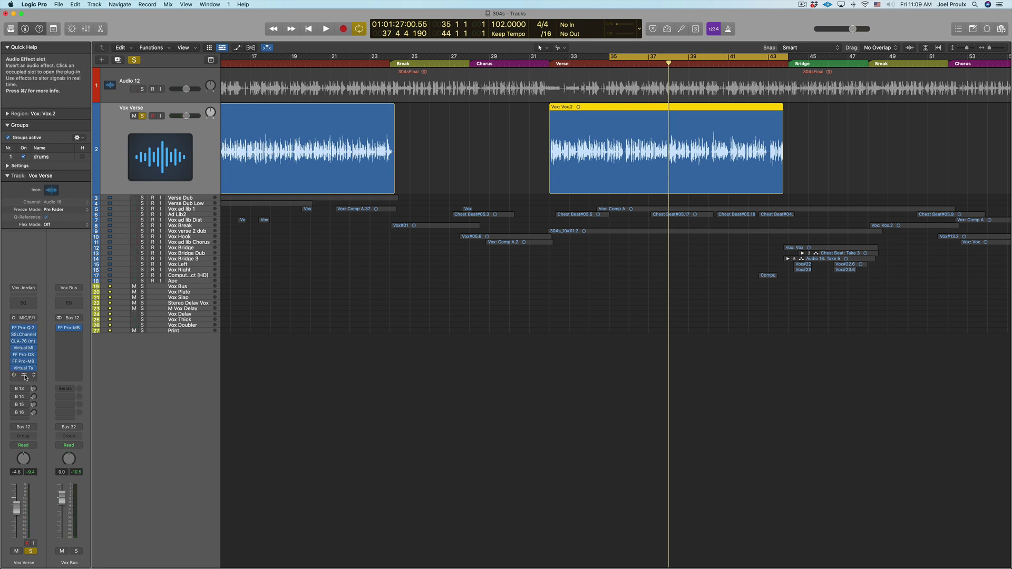
click(24, 377)
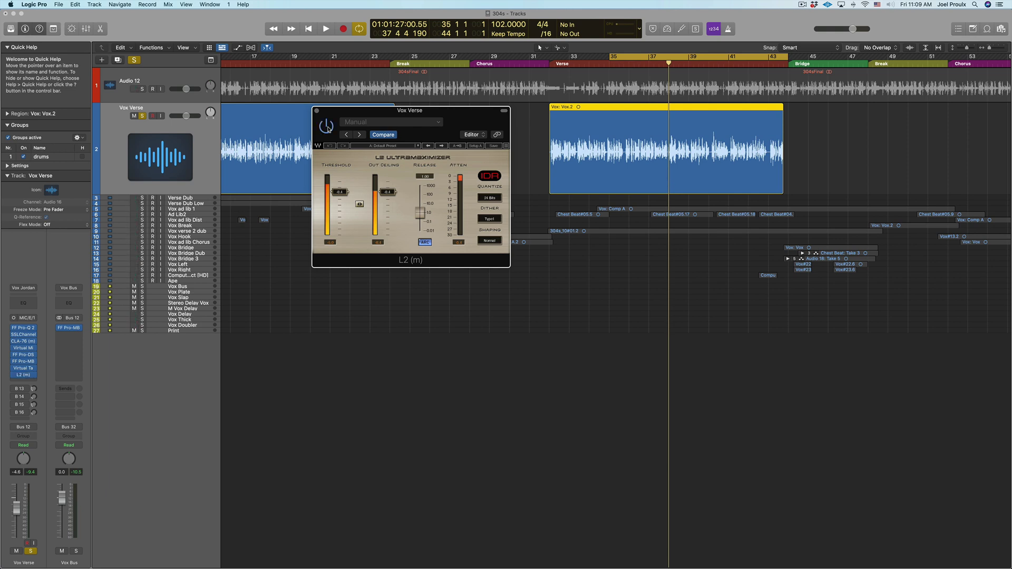
key(space)
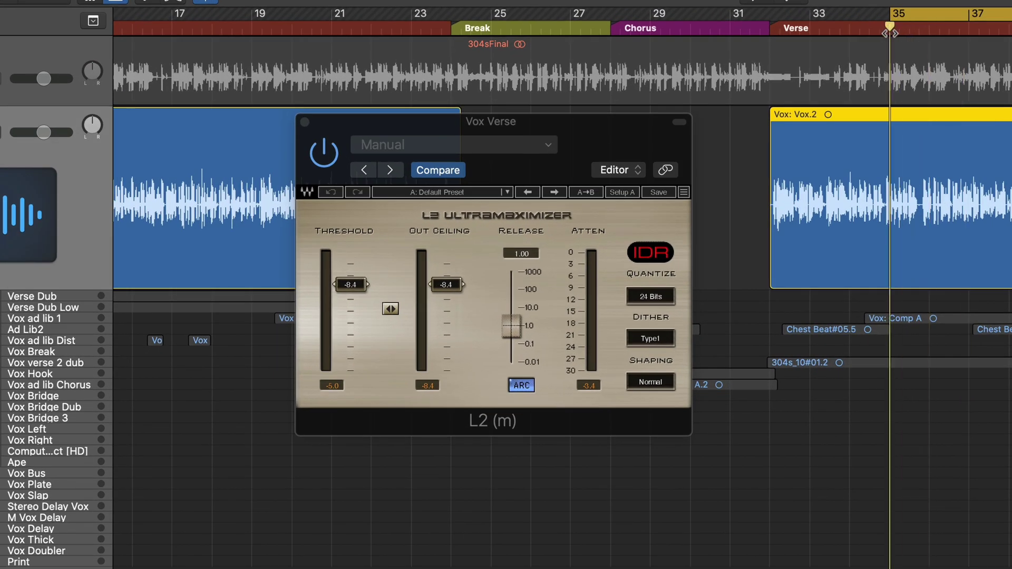
key(space)
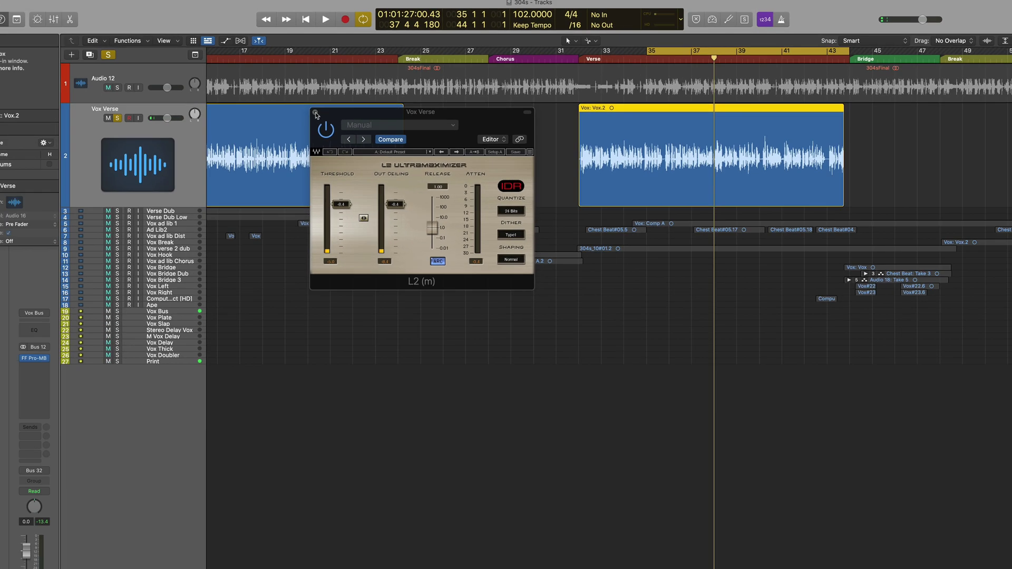
click(305, 122)
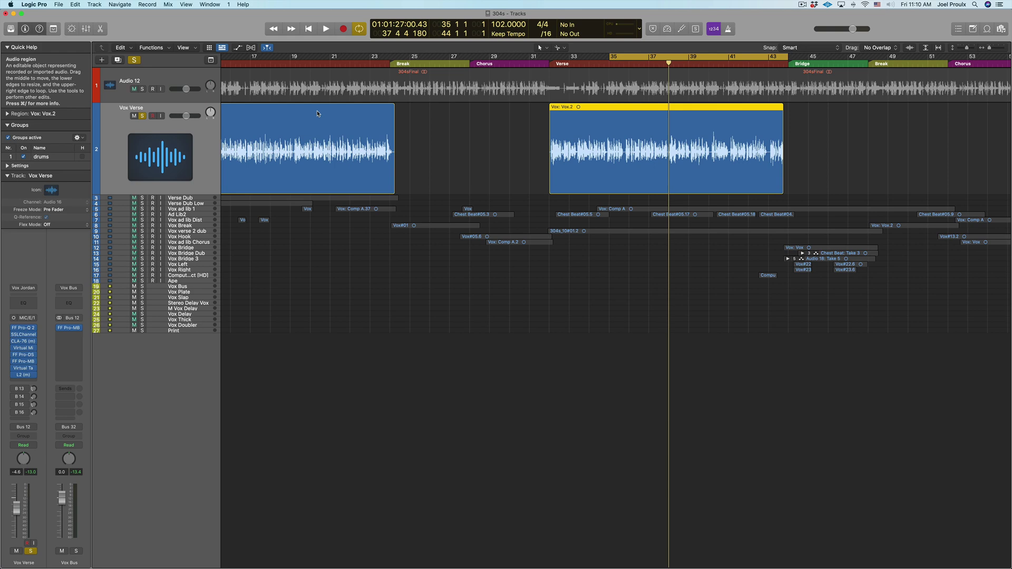
Show the mixer, check the Bus 14 send's destination on Vox Verse, and audition the vocal with that send active
click(86, 29)
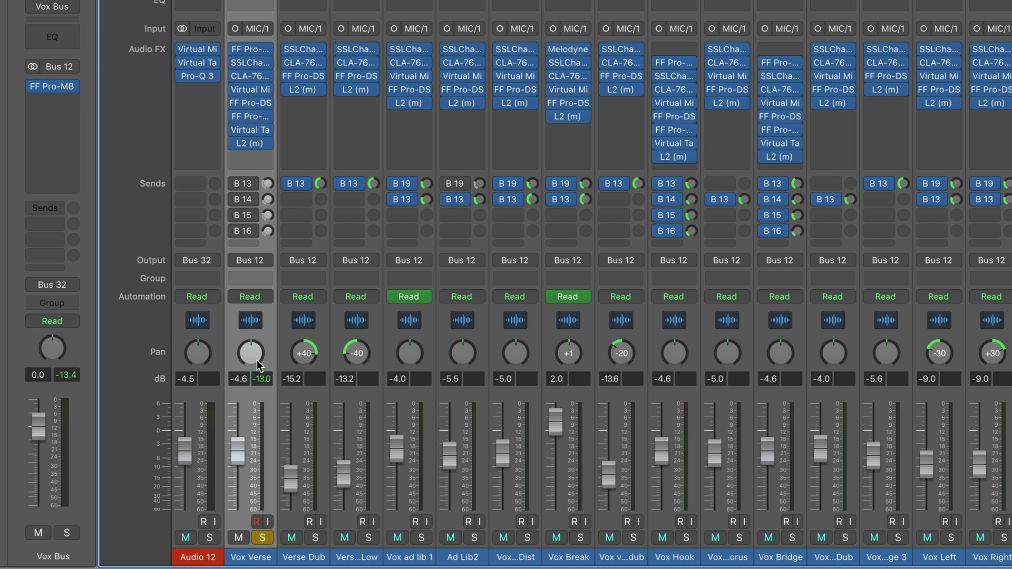
click(232, 201)
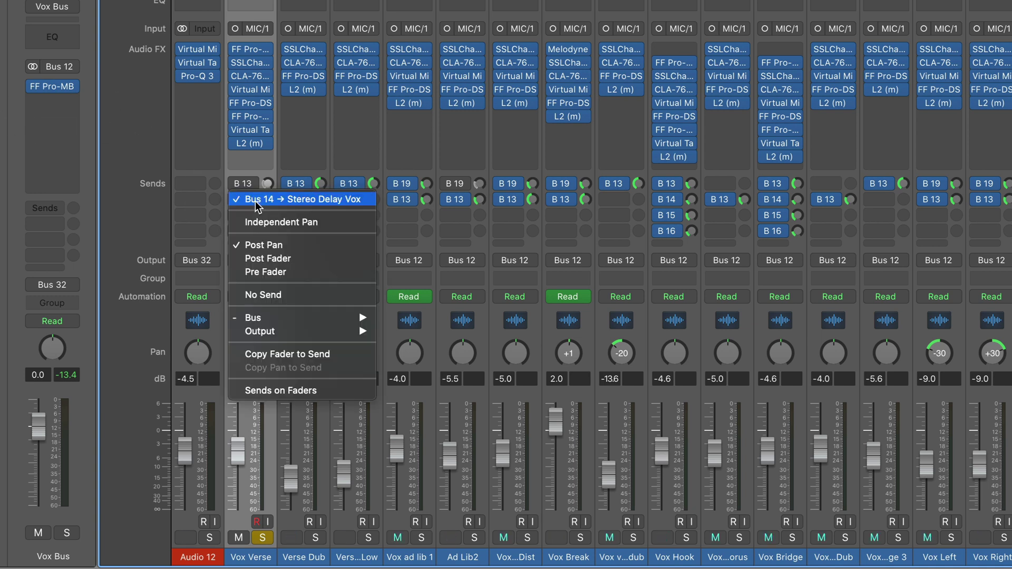
click(206, 209)
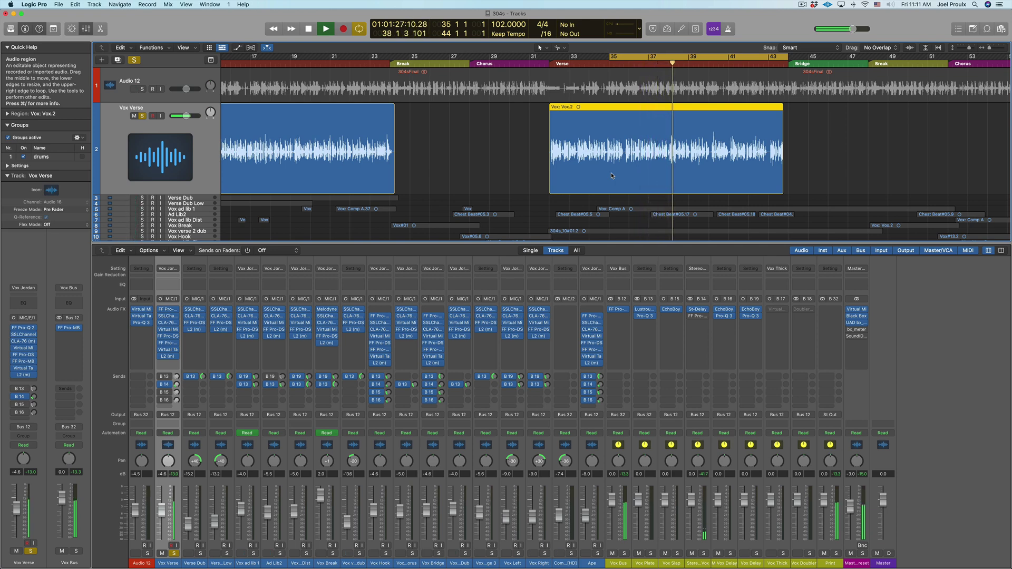
key(space)
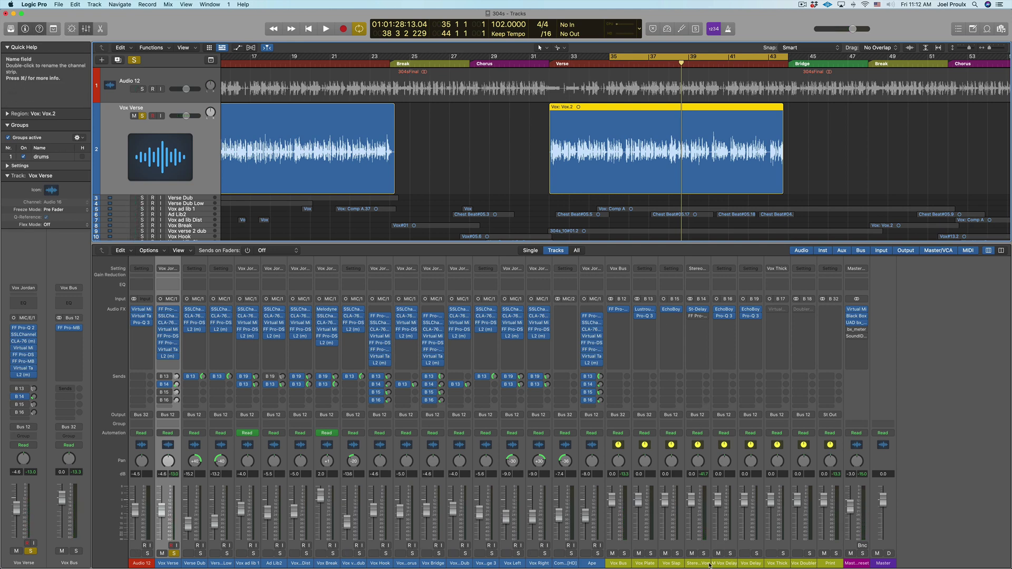
Select the Stereo Delay Vox channel strip and open its Stereo Delay plug-in to review the left and right delay settings
click(745, 565)
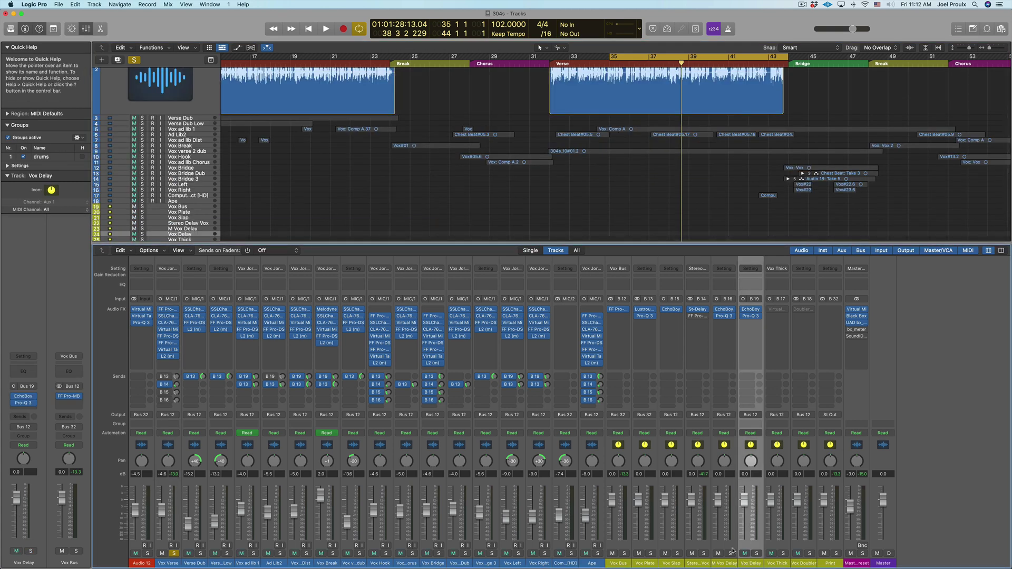
click(698, 563)
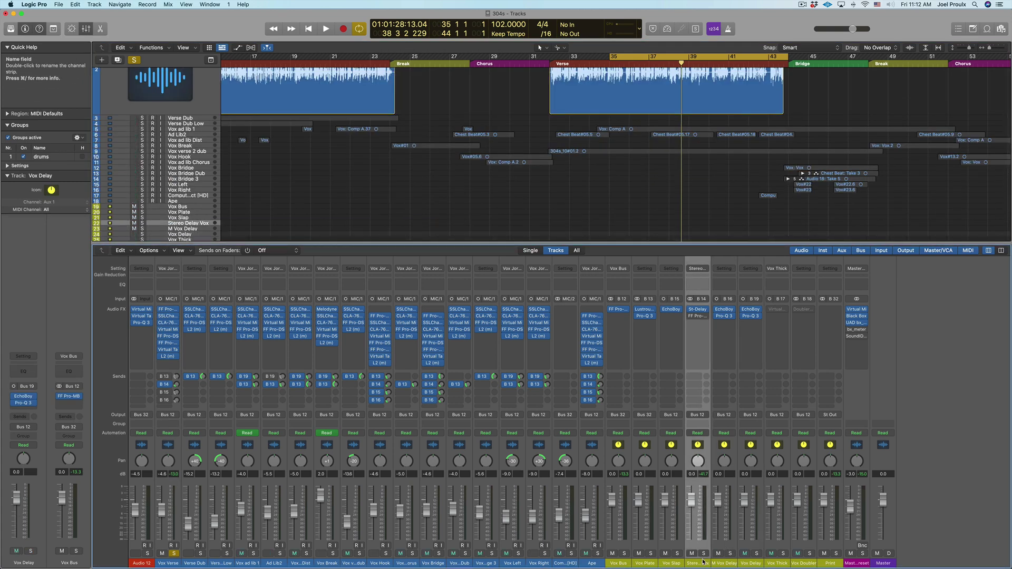
click(697, 311)
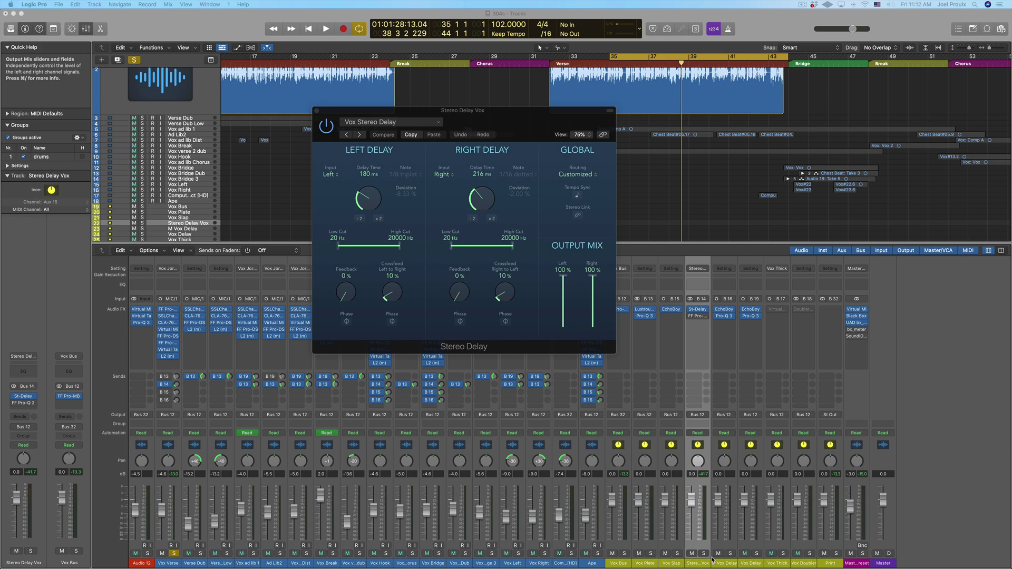
Solo the Stereo Delay Vox channel in place of Vox Verse and audition the delay return on its own
click(705, 554)
click(176, 555)
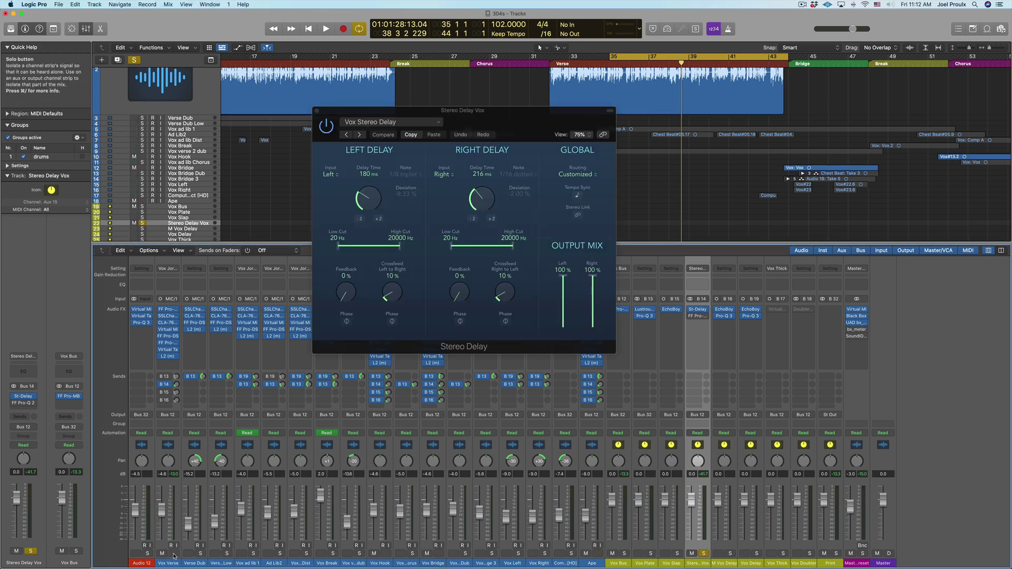
key(space)
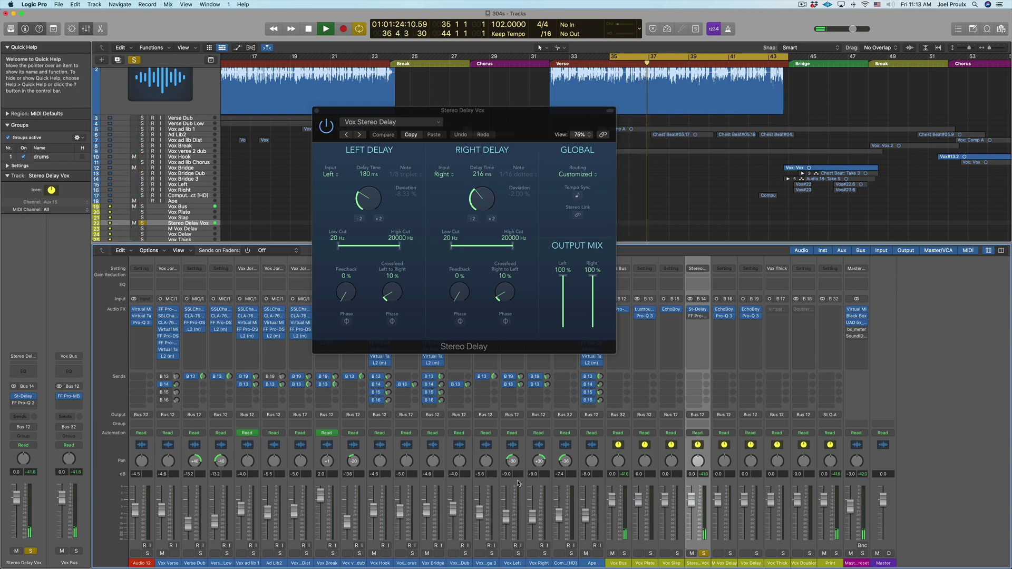
key(space)
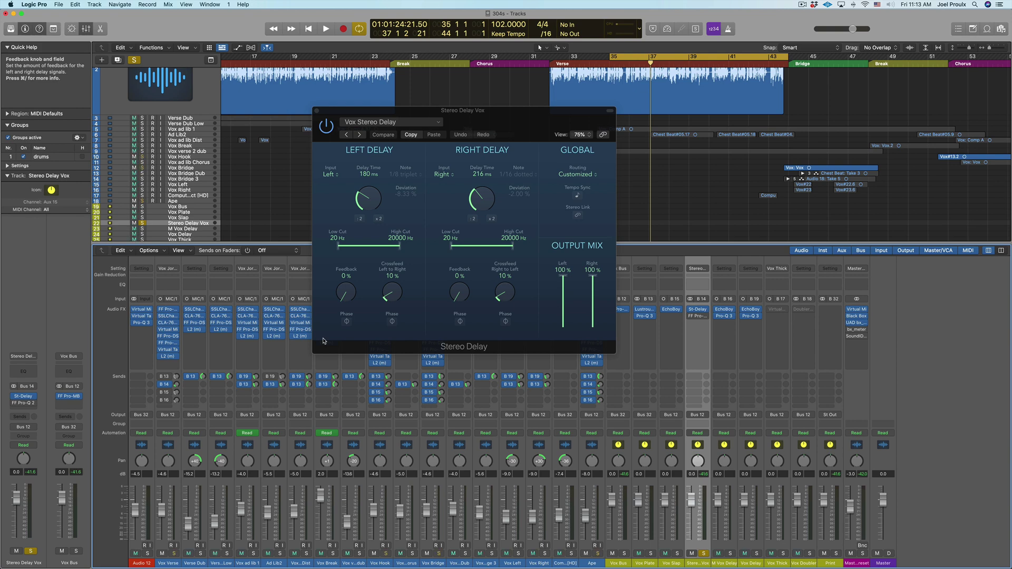
Close the Stereo Delay plug-in and check the destination of the Bus 15 send on Vox Verse
click(316, 113)
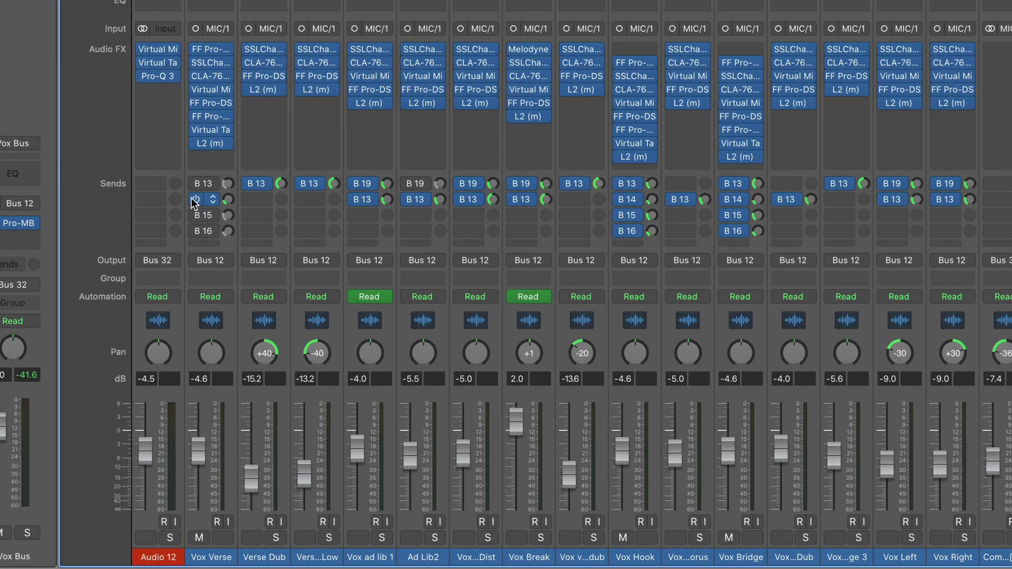
click(213, 218)
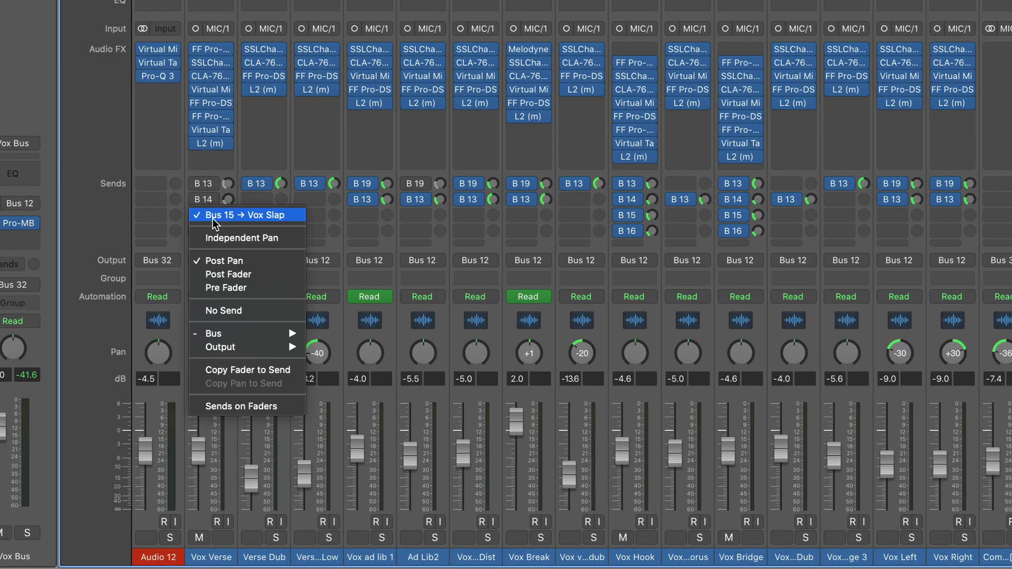
click(177, 222)
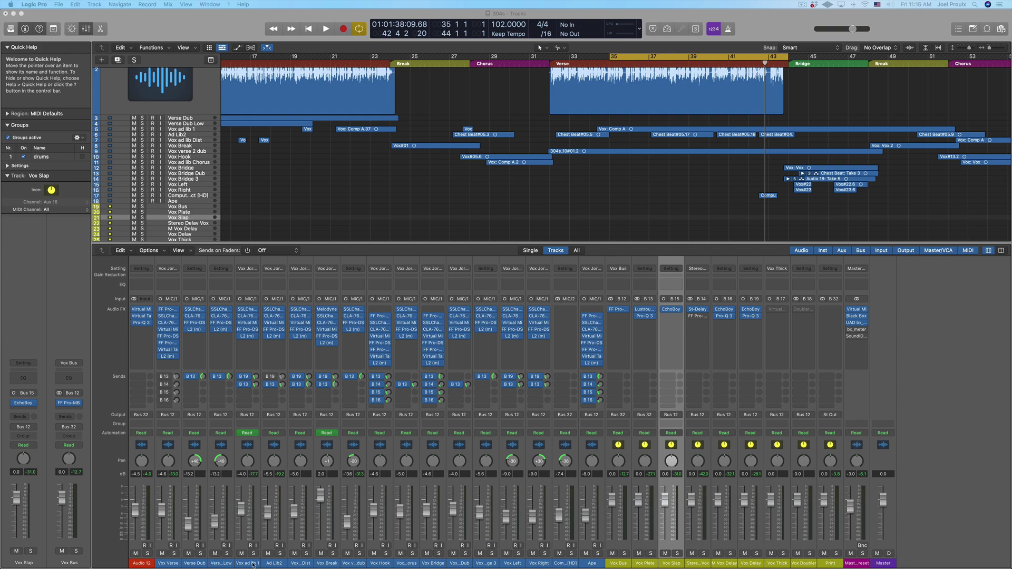
Audition Vox Verse soloed with its Bus 15 send active, and release the solo
click(175, 553)
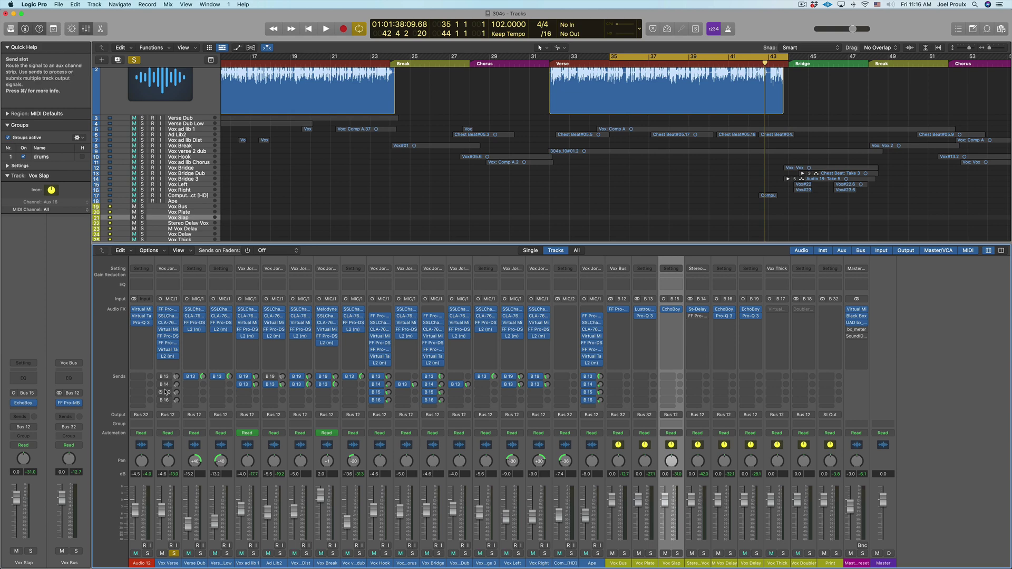
key(space)
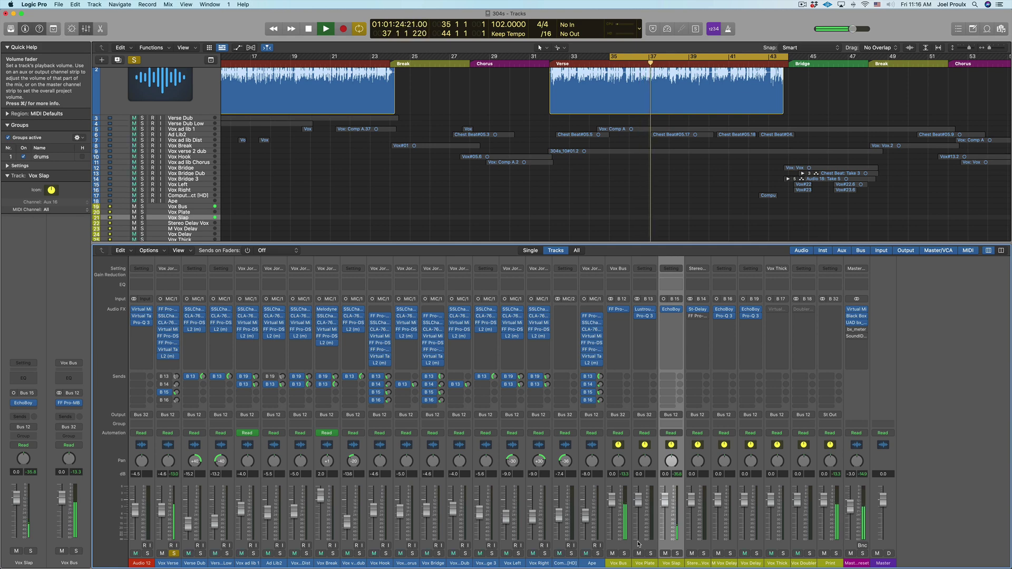
key(space)
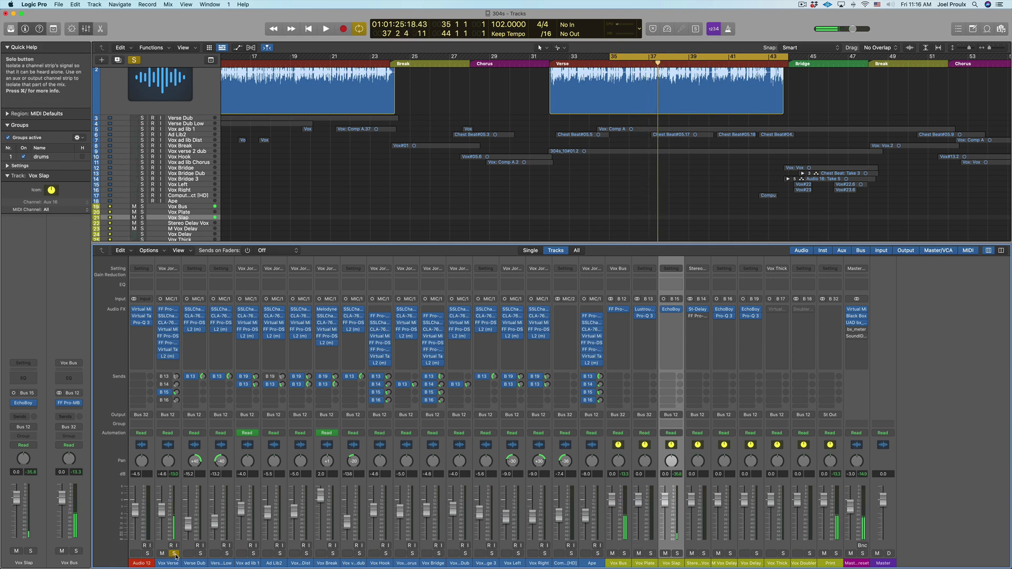
click(174, 554)
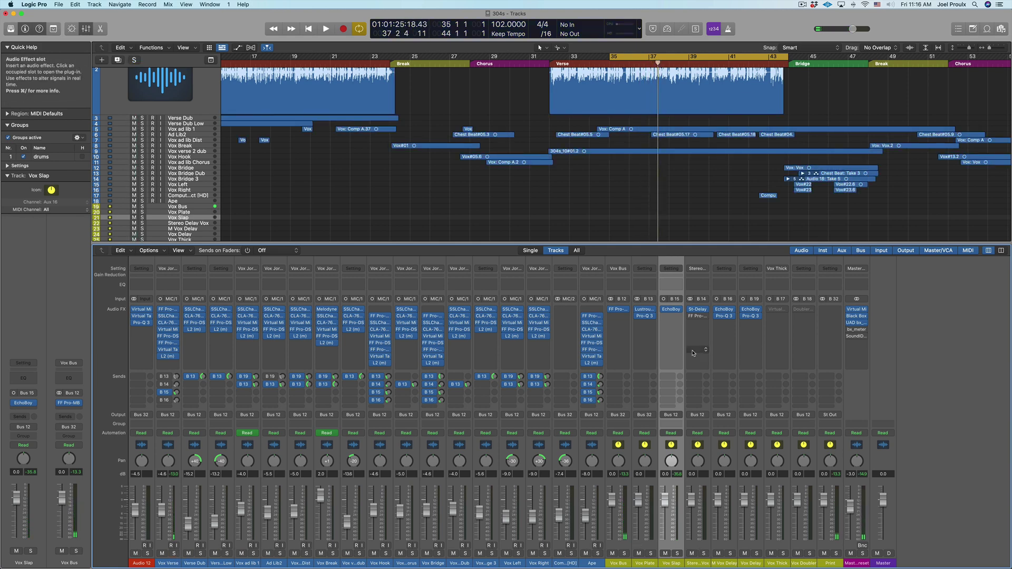
Open the EchoBoy plug-in on the Vox Slap channel and audition that slap delay return on its own in solo
click(671, 310)
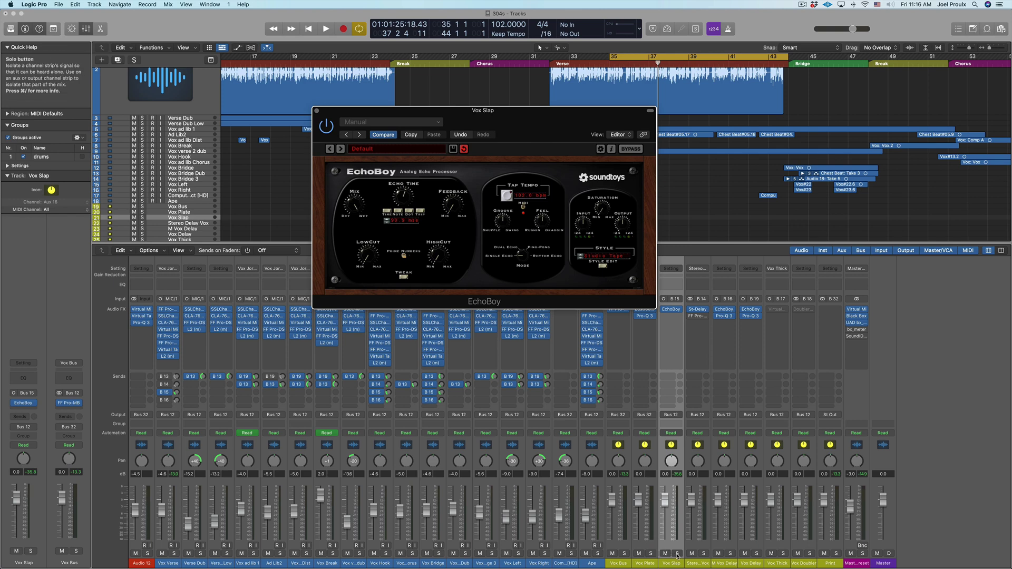
click(677, 555)
key(space)
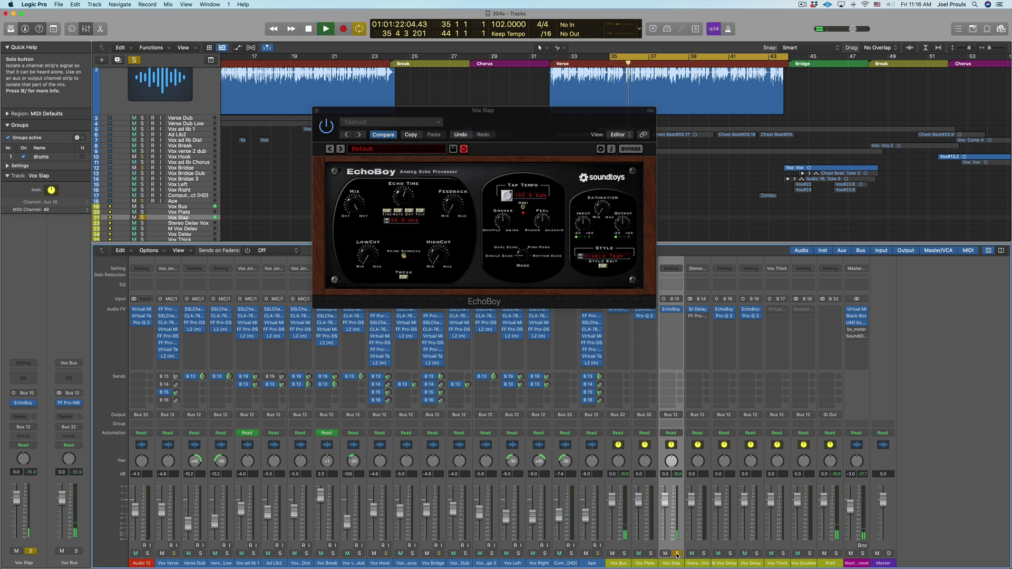
key(space)
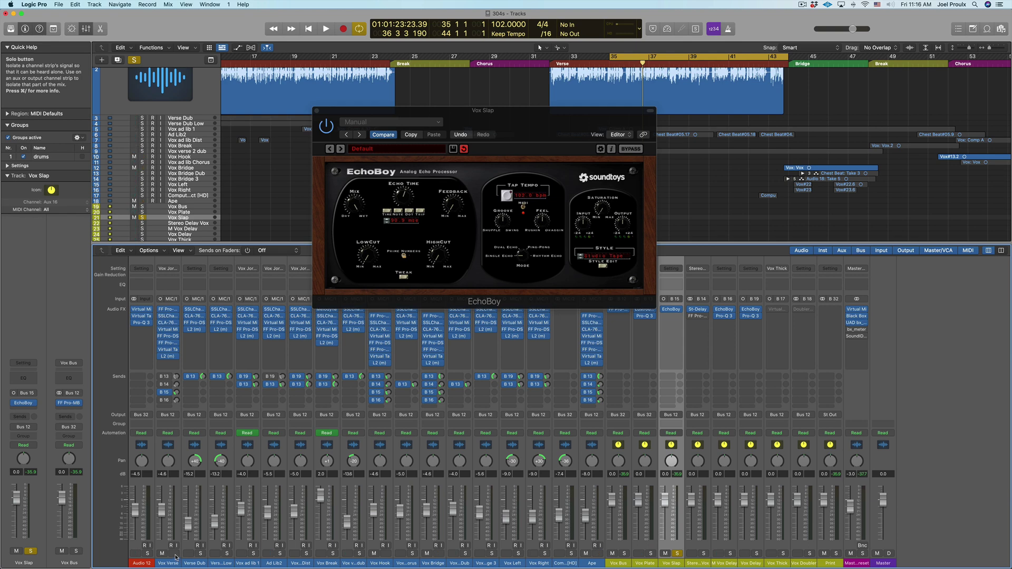
Solo Vox Verse together with Vox Slap to audition the vocal with its slap delay, and close EchoBoy
click(174, 554)
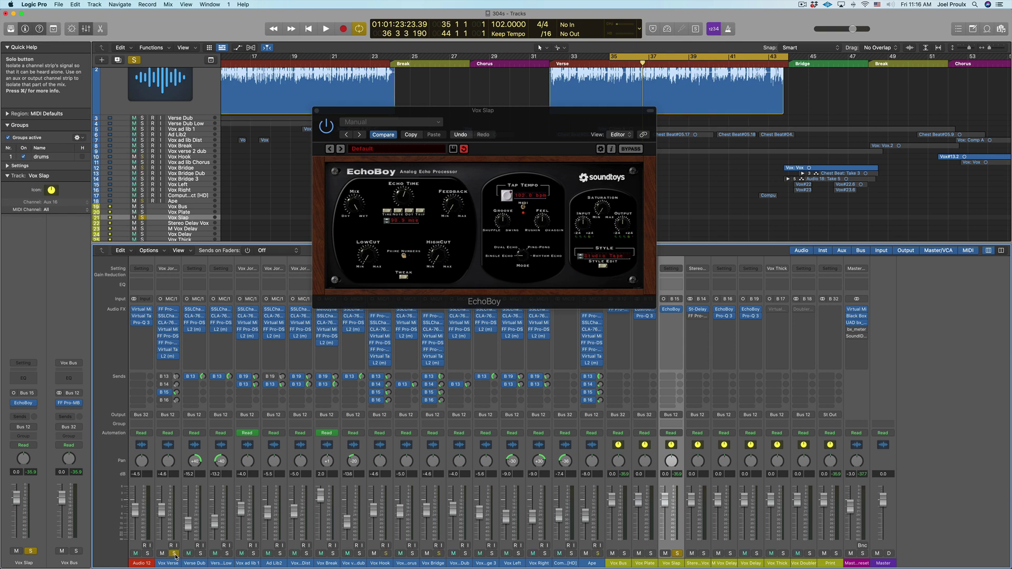
key(space)
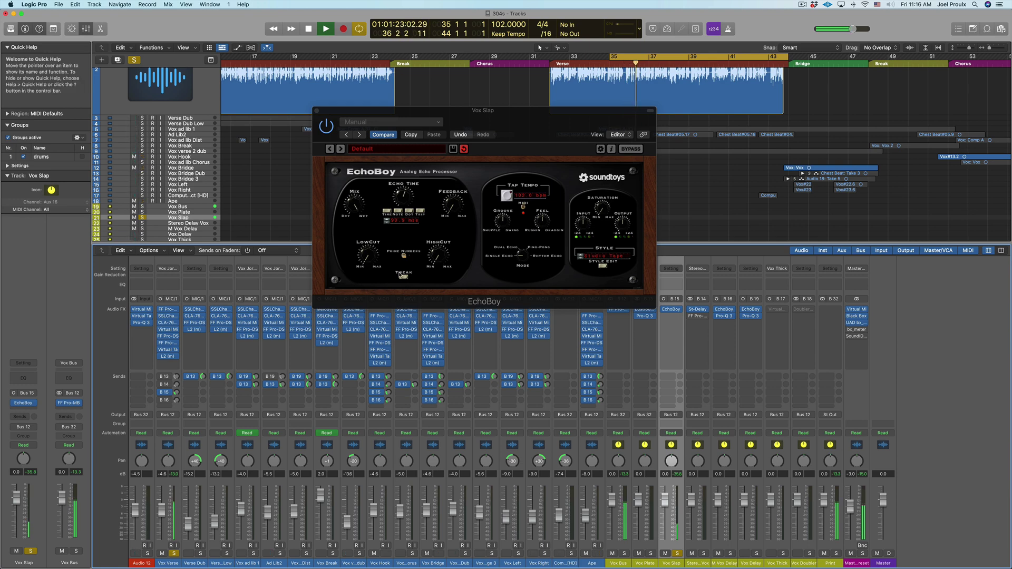
key(space)
click(317, 110)
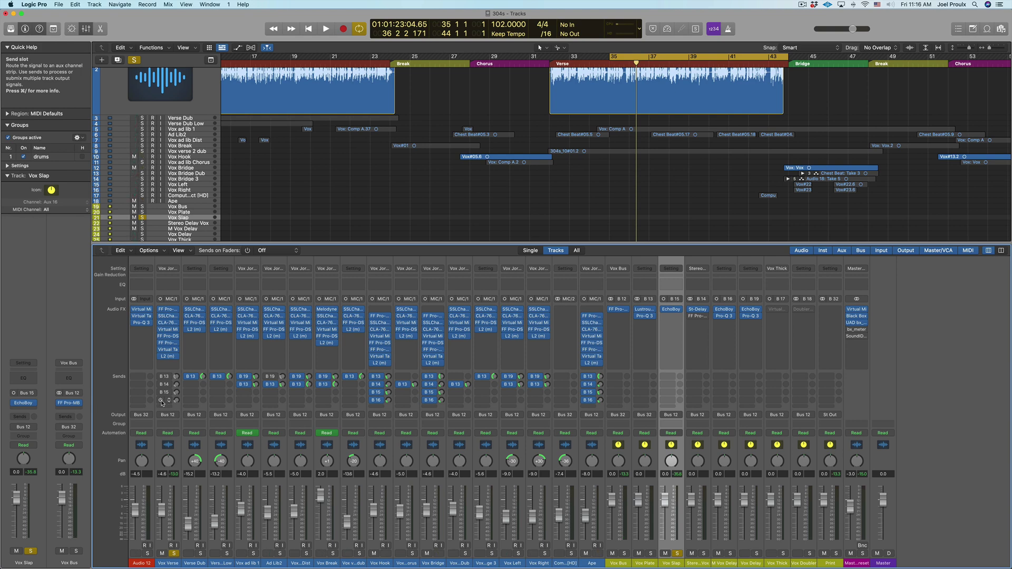
Check the destination of the Bus 16 send on Vox Verse and activate that send in place of Bus 15
click(168, 402)
click(169, 402)
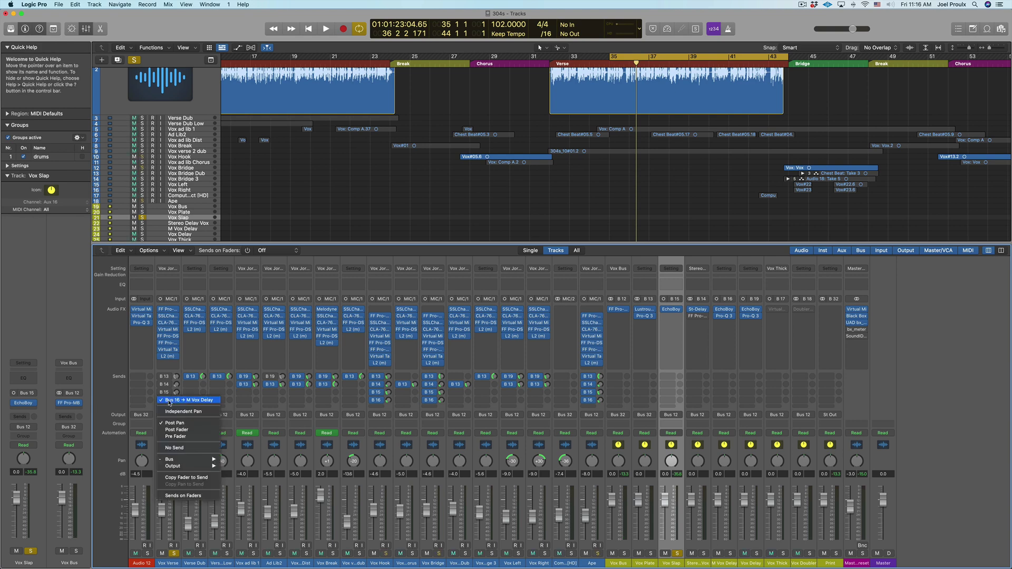
click(179, 400)
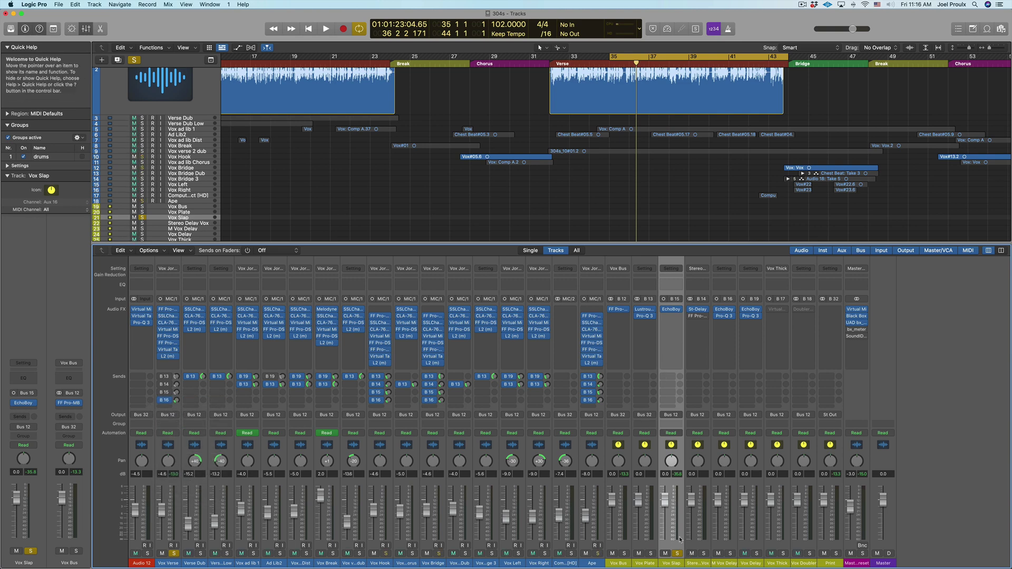
Solo M Vox Delay in place of Vox Slap and audition it together with Vox Verse
click(731, 553)
click(731, 554)
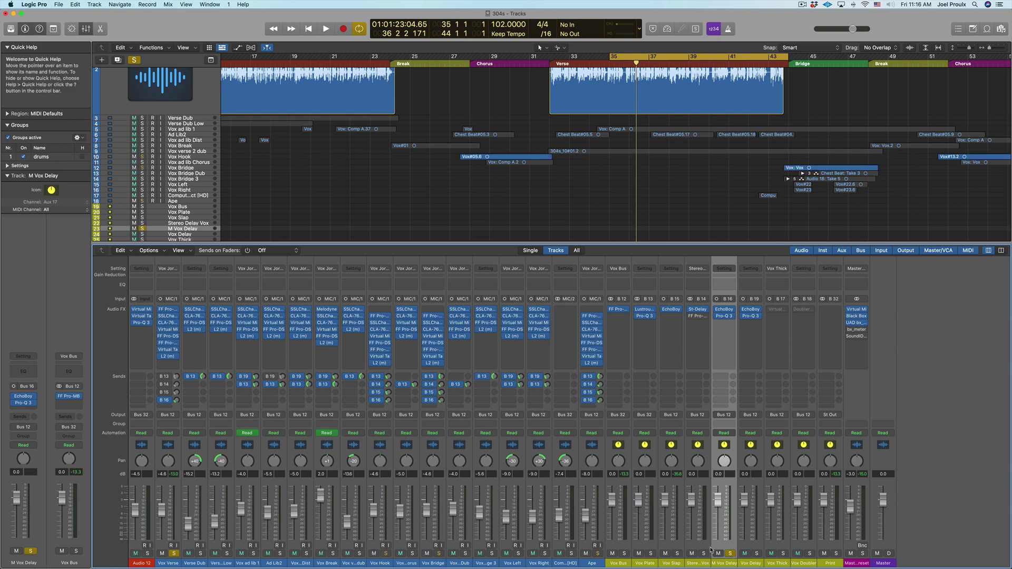
key(space)
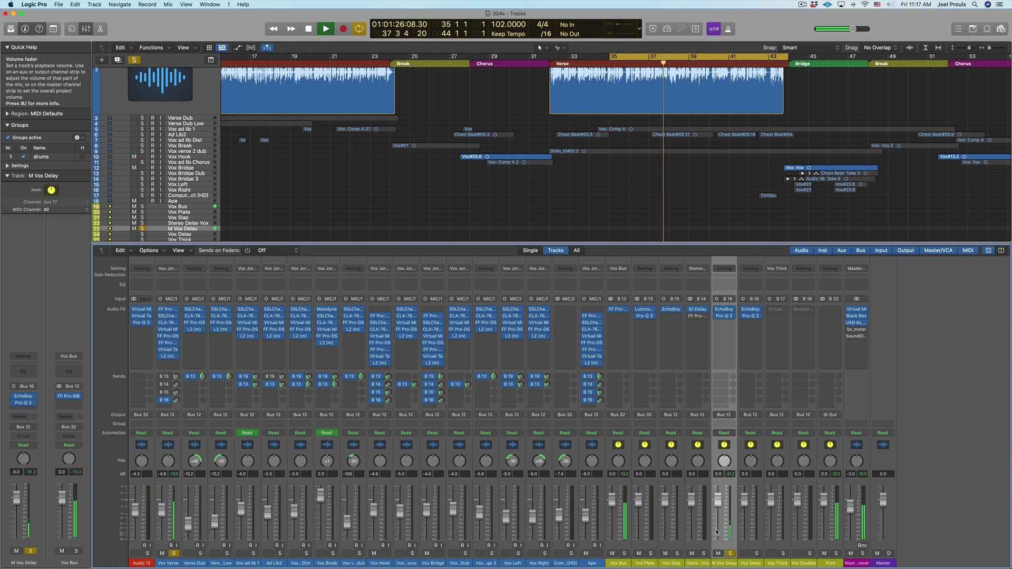
key(space)
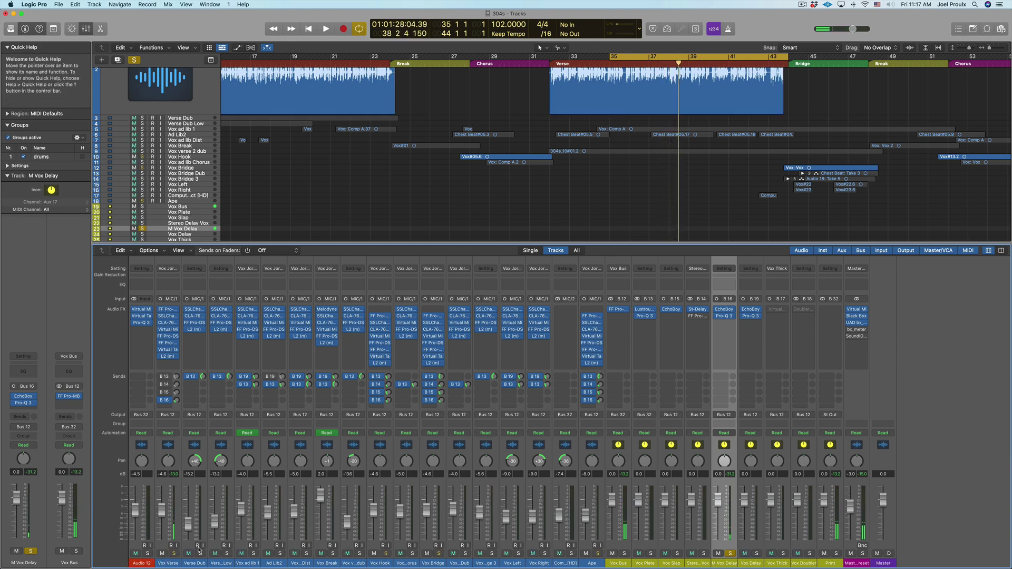
Audition the M Vox Delay return without Vox Verse, and review its EchoBoy delay settings
key(space)
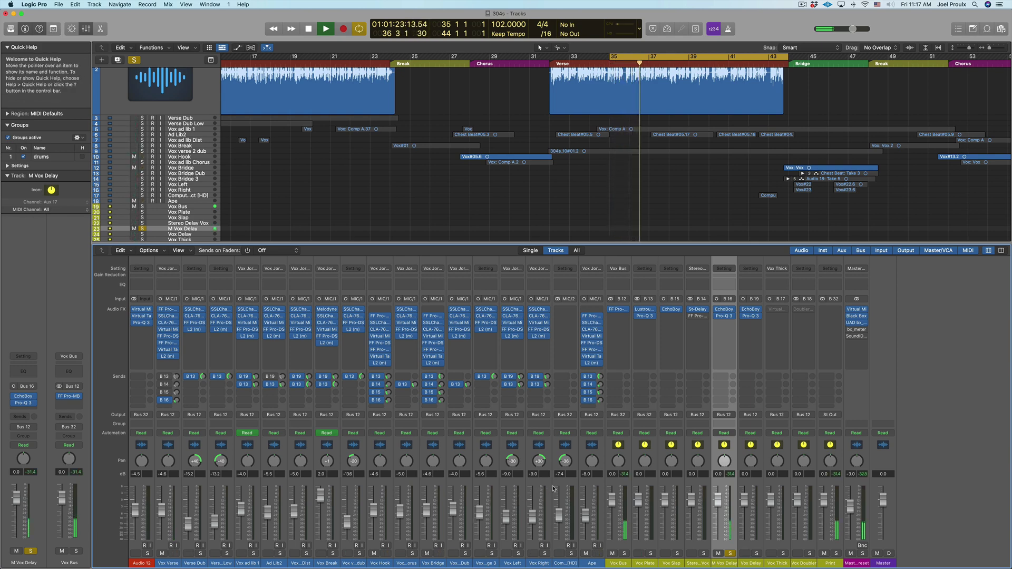
key(space)
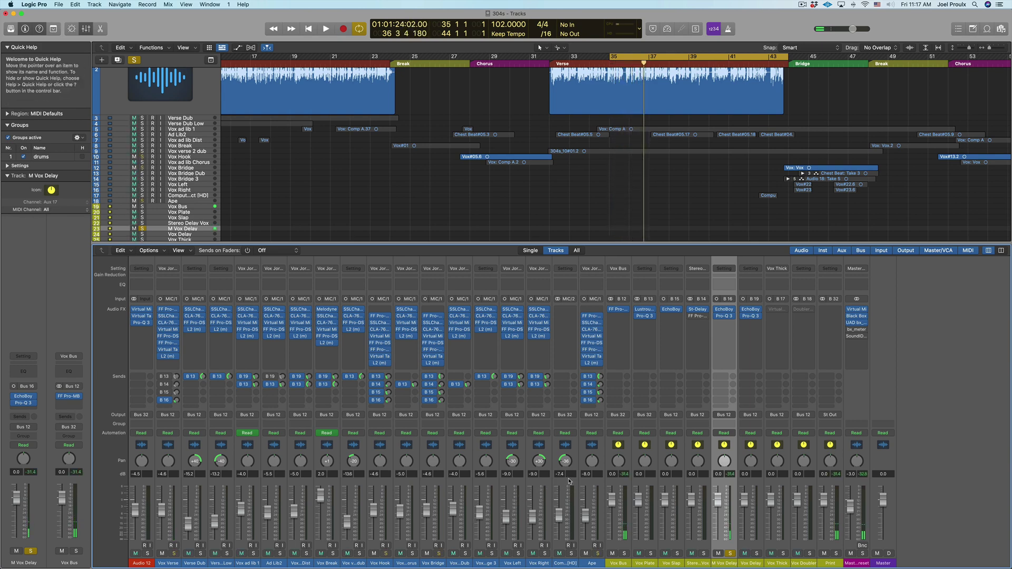
click(721, 311)
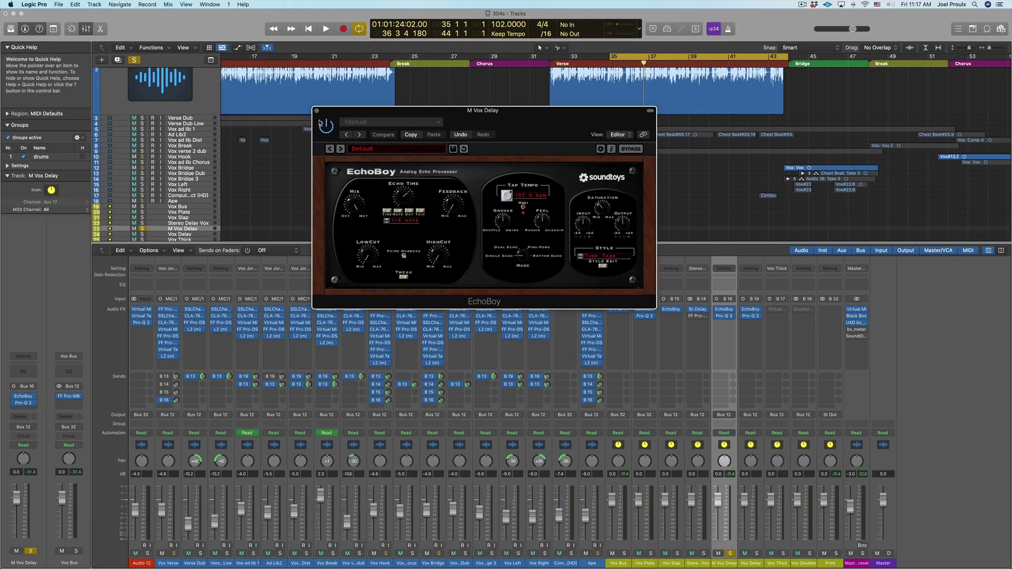
click(317, 112)
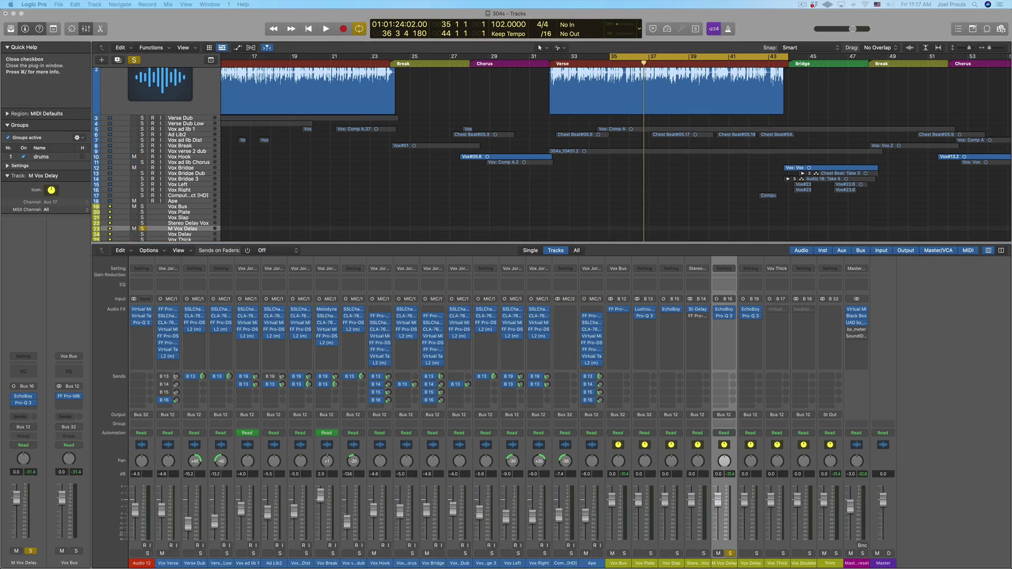
Examine the low-cut band's frequency and slope in the Pro-Q 3 on M Vox Delay, and close the plug-in
drag(590, 184, 533, 185)
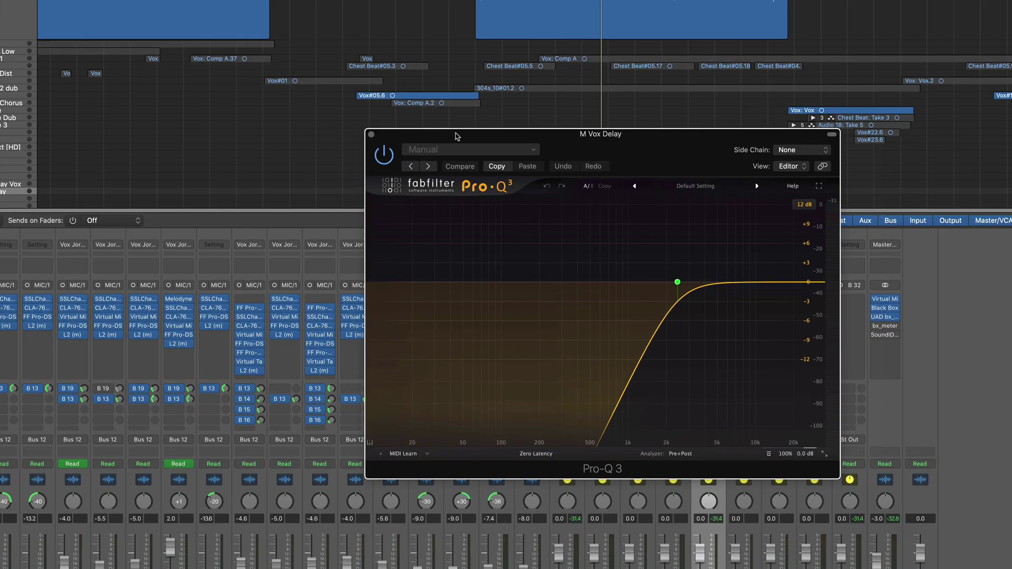
mouse_move(695, 300)
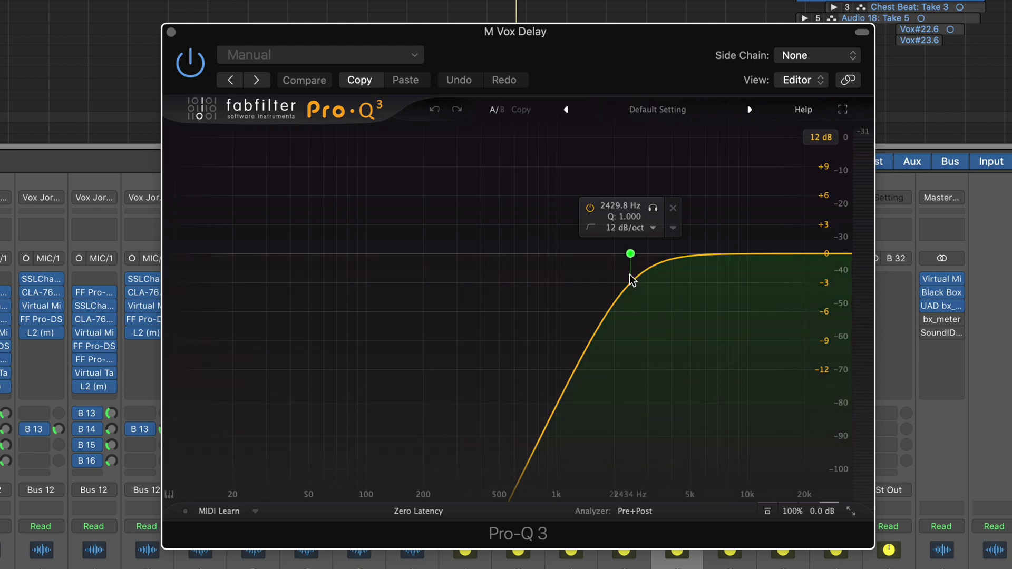
click(481, 11)
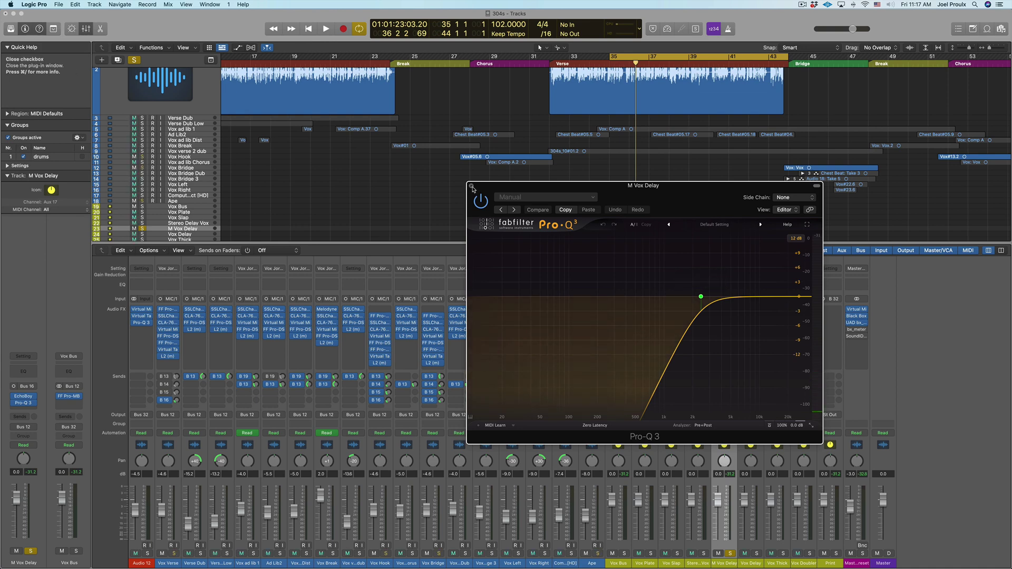
click(471, 187)
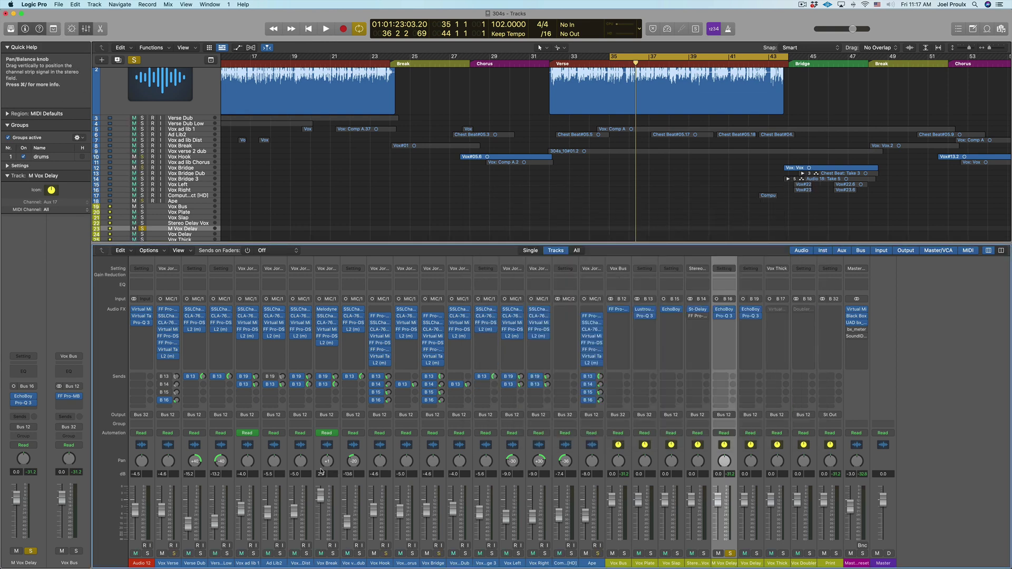
Solo Vox Verse in place of M Vox Delay and audition it with its Bus 14, 15 and 16 sends active, releasing the solo
click(175, 555)
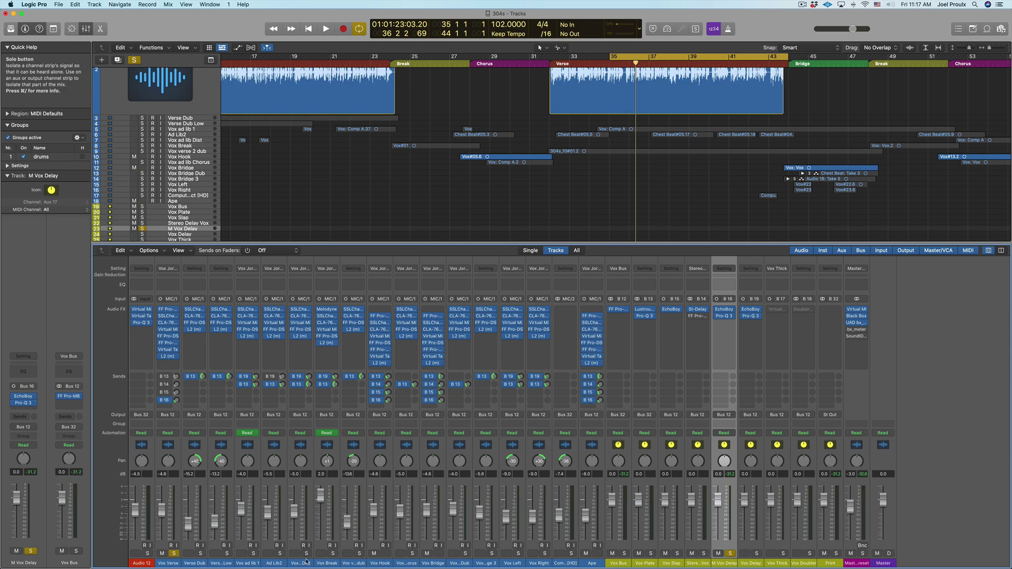
click(731, 553)
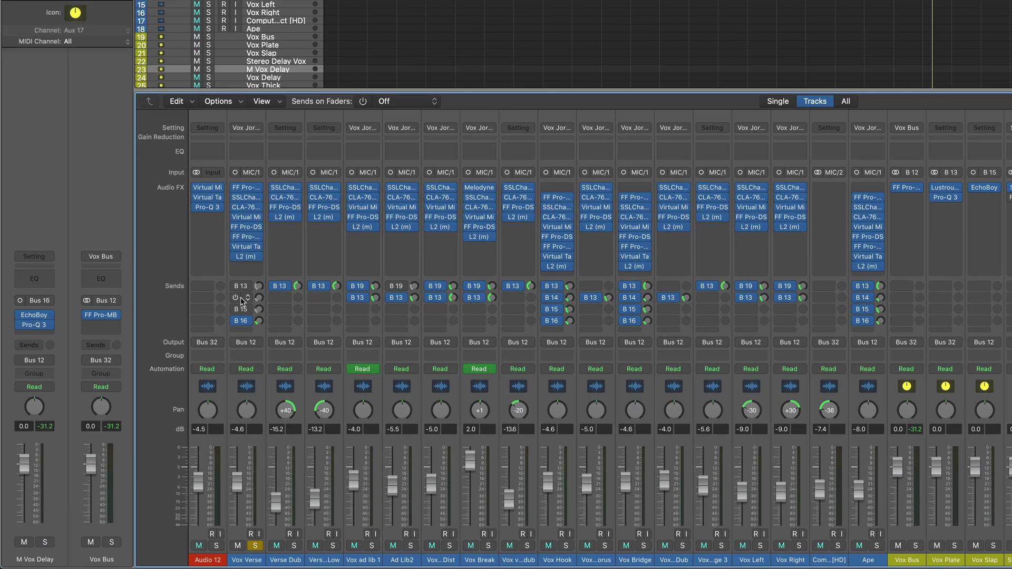
key(space)
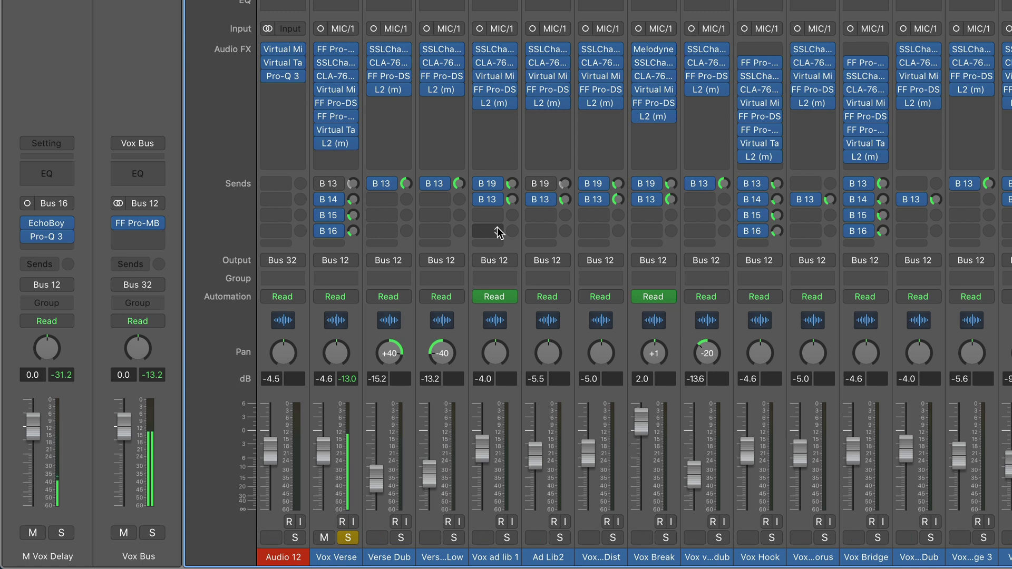
click(348, 537)
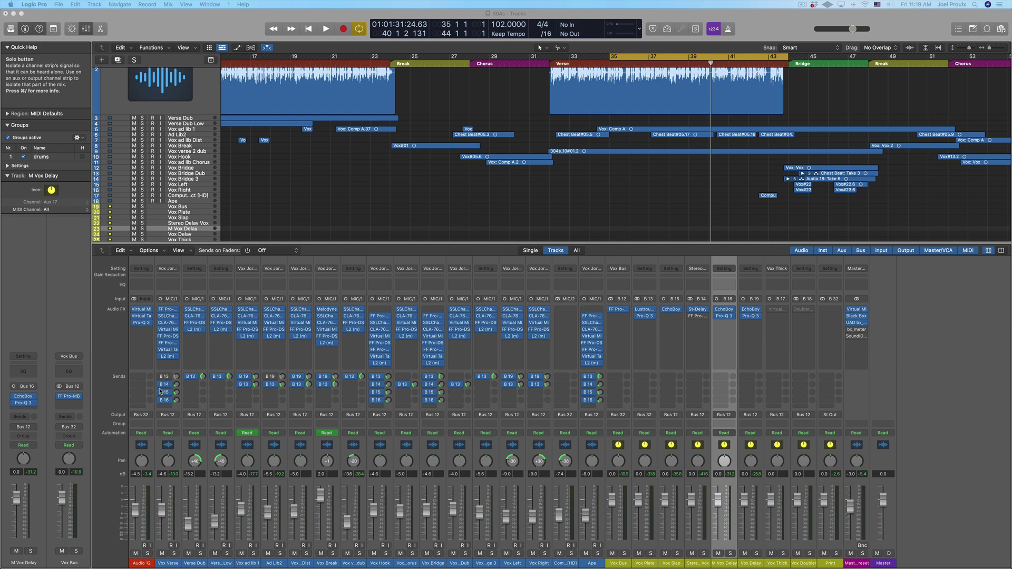
Bypass the Bus 14, 15 and 16 sends on Vox Verse and audition it in solo with only the Bus 13 send active
drag(162, 387, 163, 405)
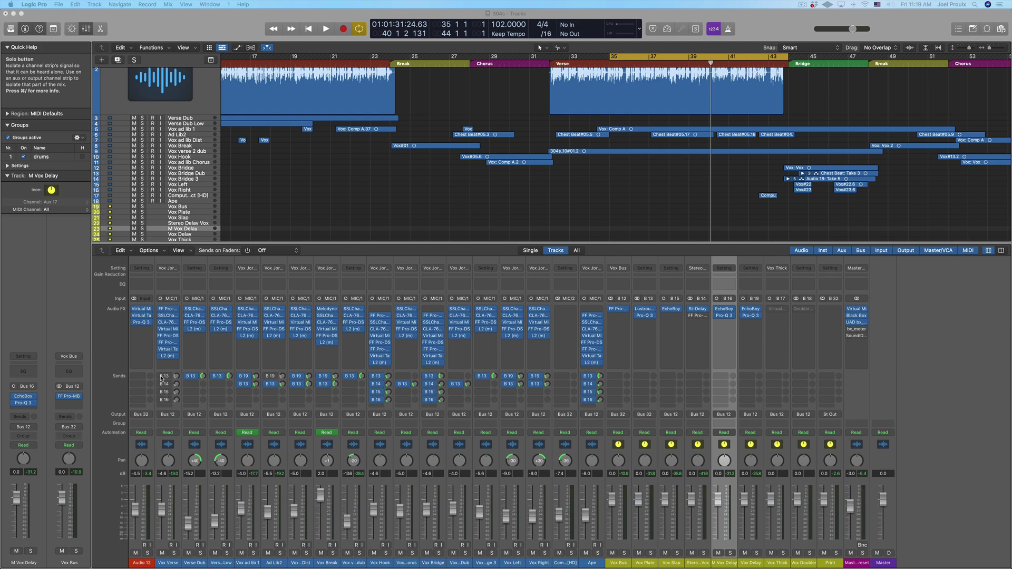
click(175, 553)
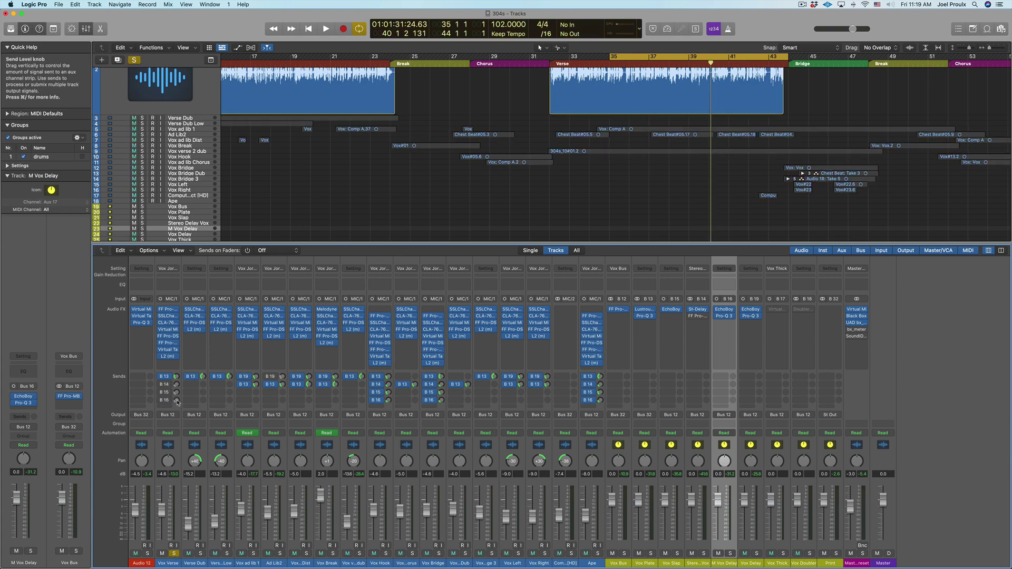
key(space)
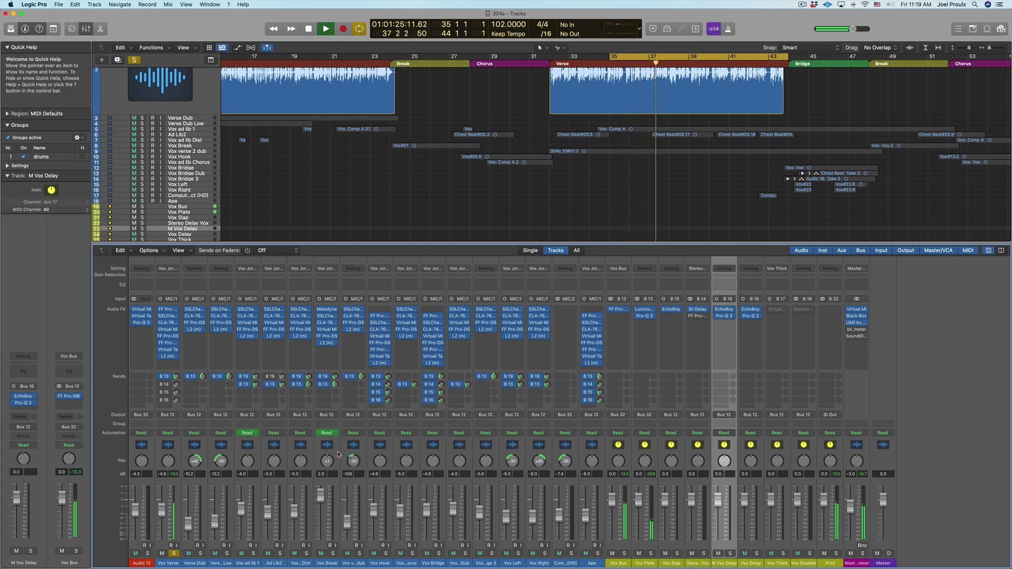
key(space)
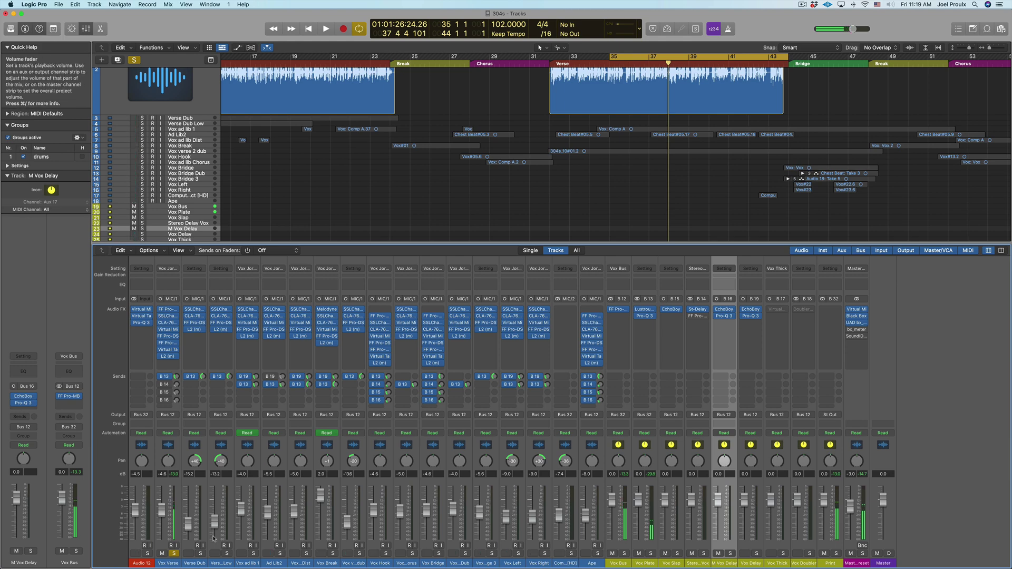
click(174, 554)
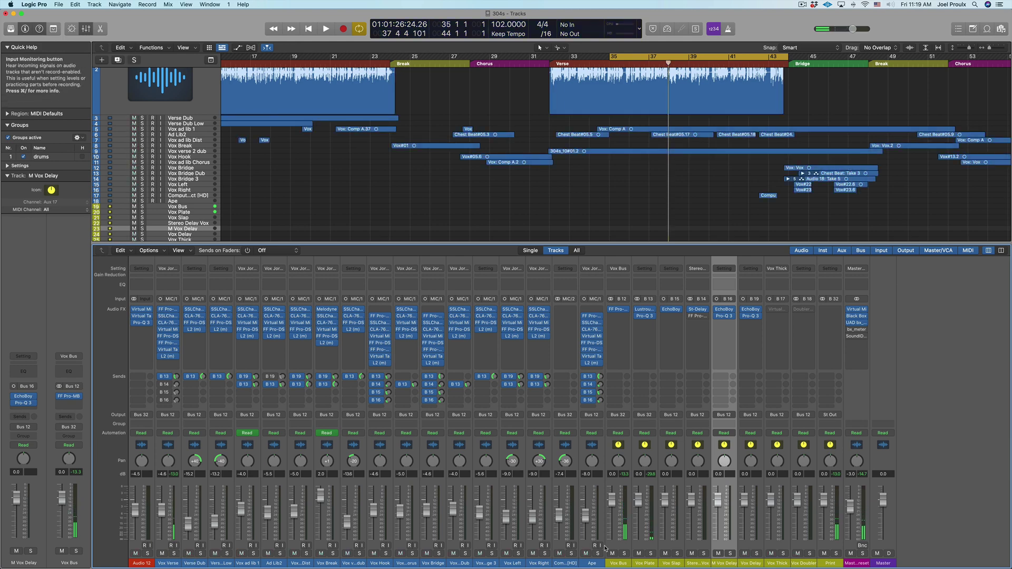
Solo the Vox Plate return and review its Lustrous Plates reverb settings, closing the plug-in
click(651, 554)
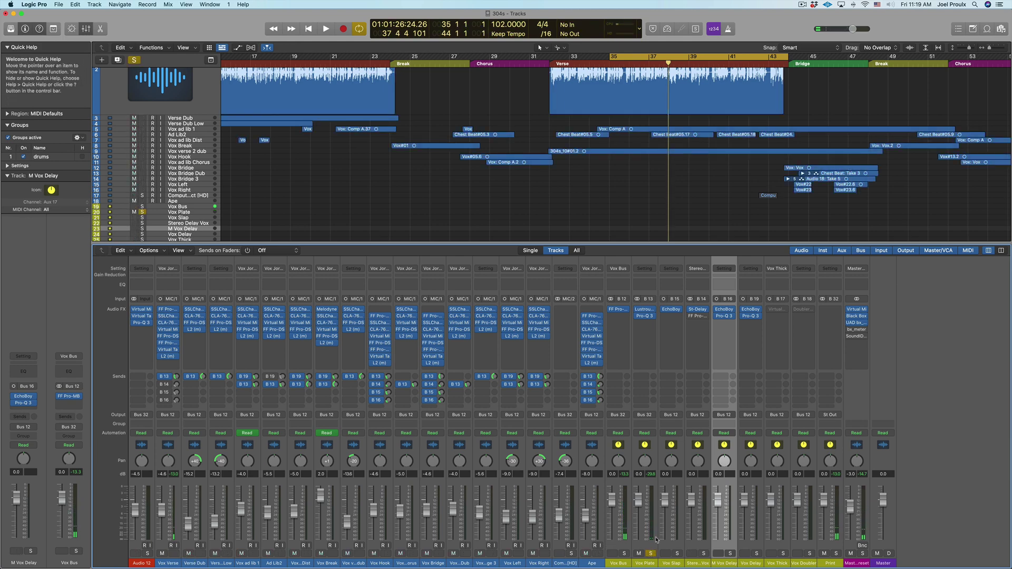
click(646, 312)
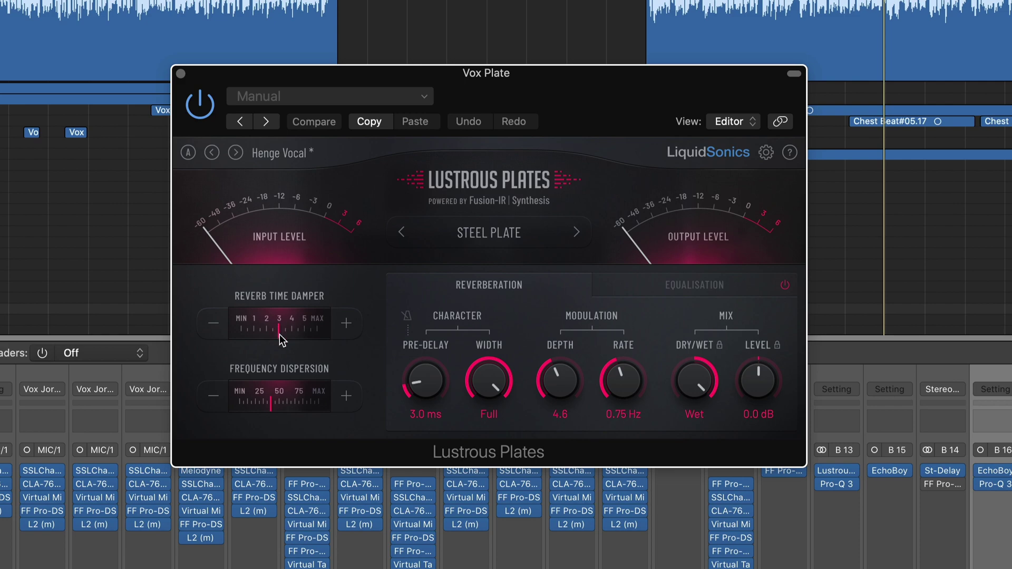
click(180, 73)
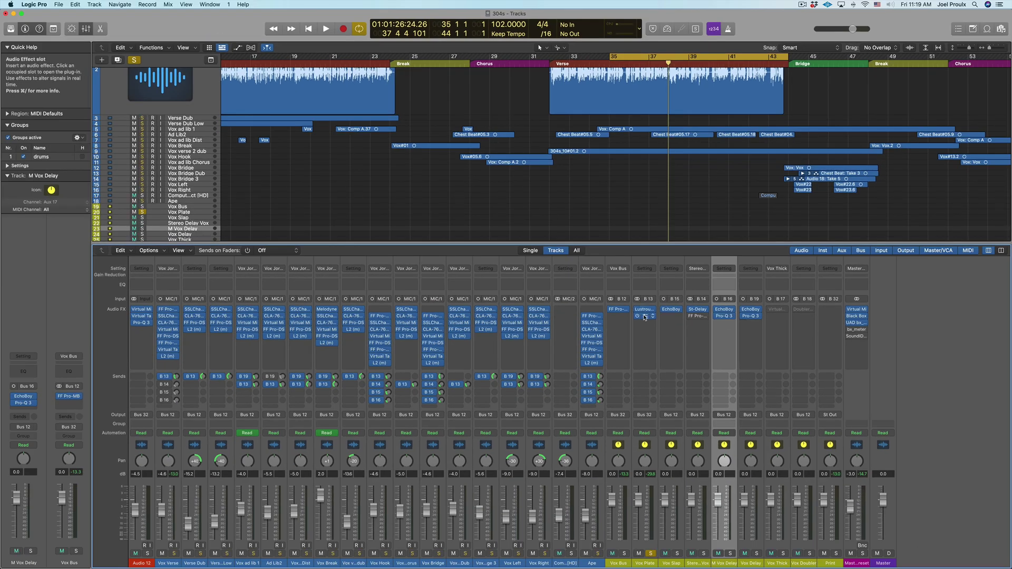
Compare Vox Plate with its Pro-Q 3 high-cut bypassed and active, closing the plug-in and releasing the solo
click(645, 316)
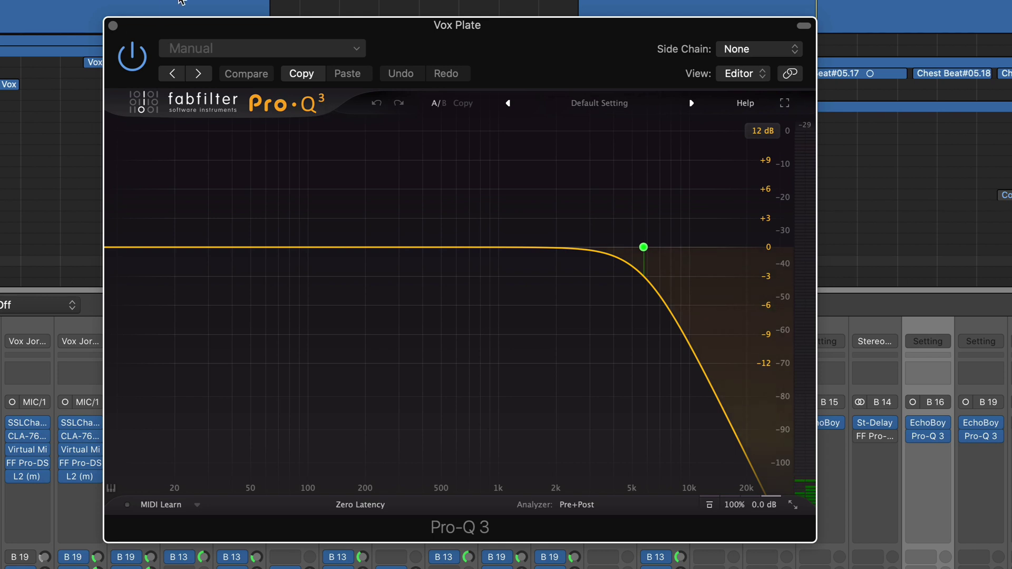
click(132, 57)
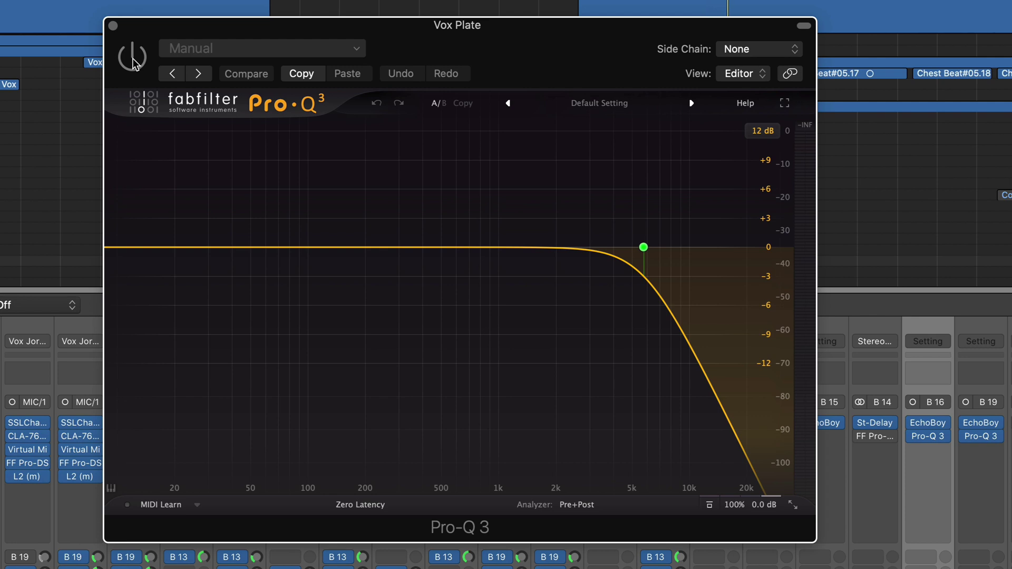
click(132, 57)
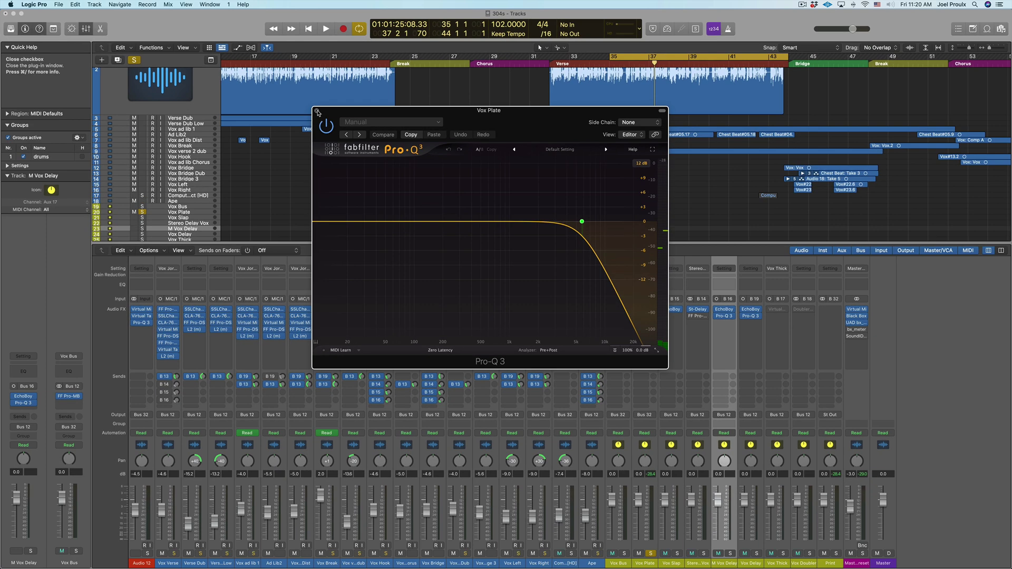
click(113, 26)
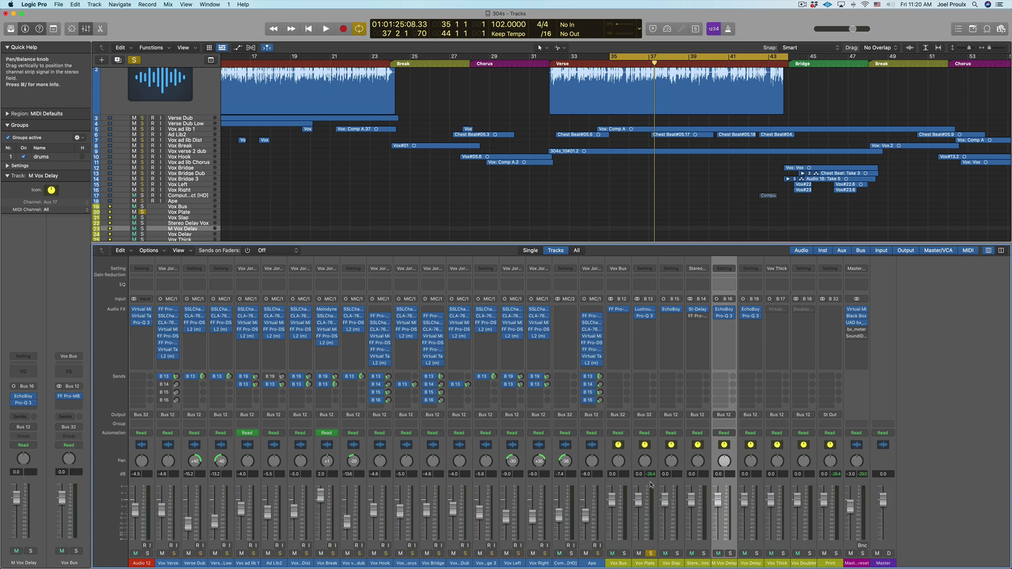
click(651, 553)
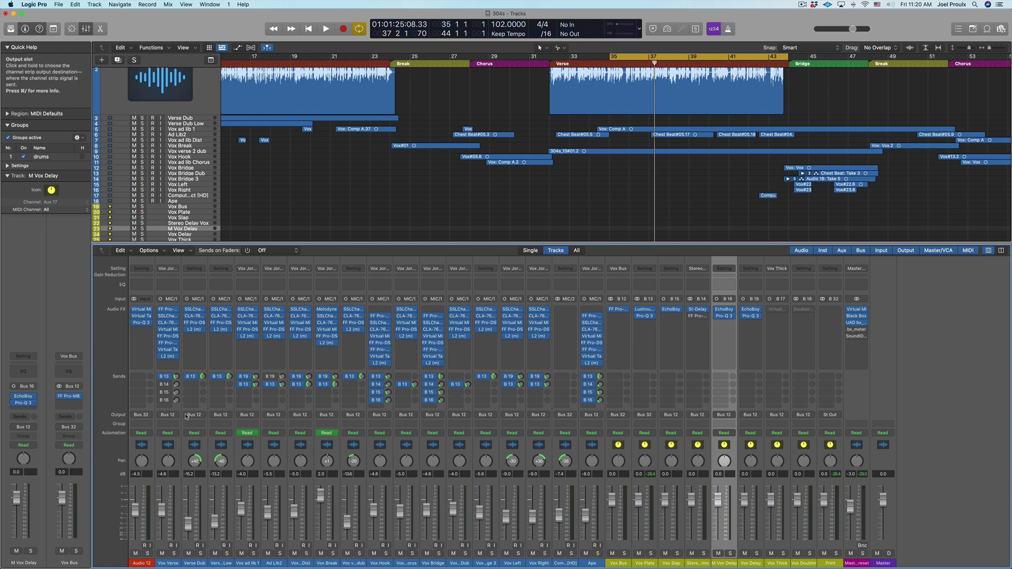
Play the second verse in the full mix, soloing Vox Verse with its sends and releasing the solo to compare
key(space)
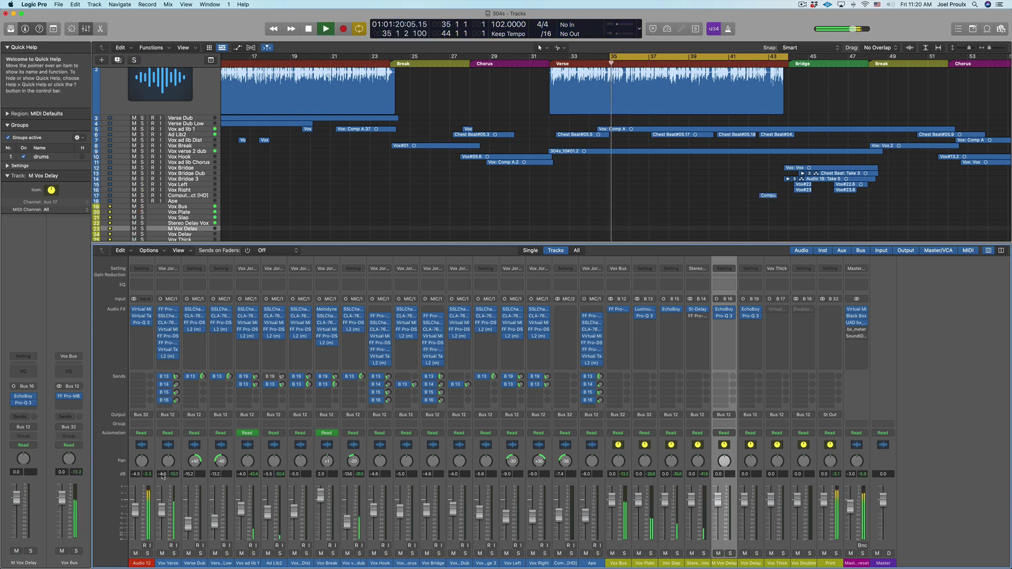
click(174, 553)
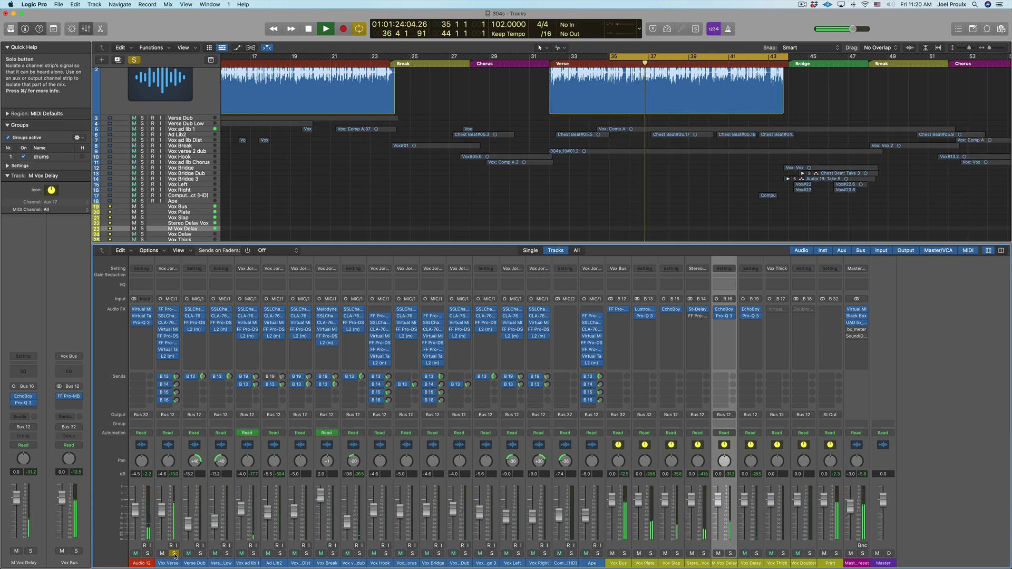
click(174, 553)
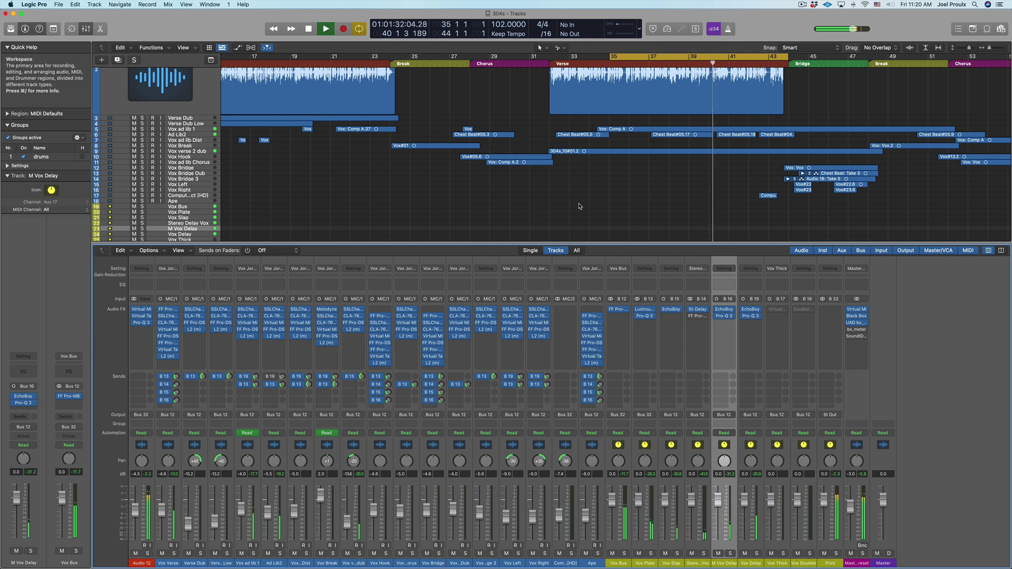
key(space)
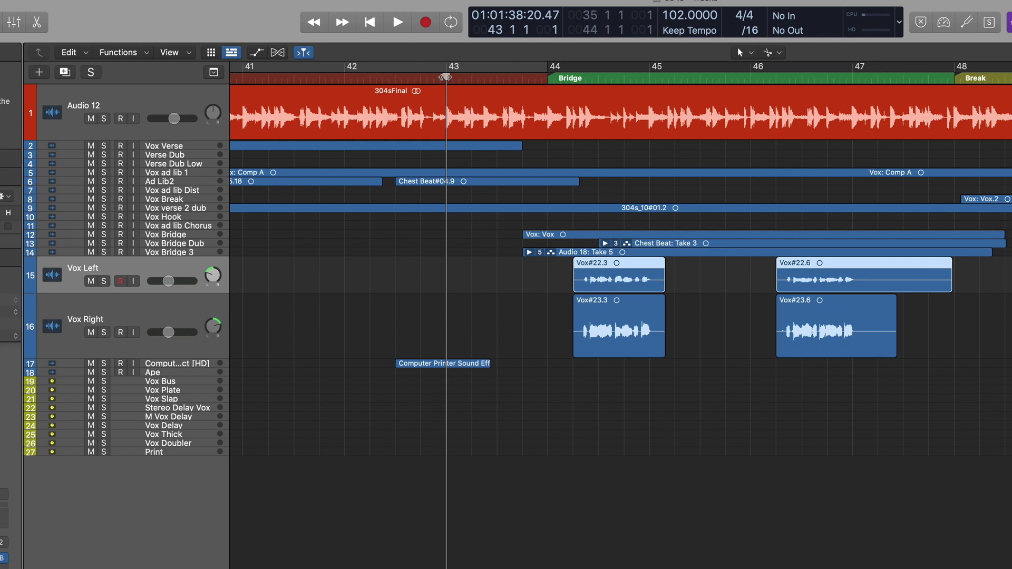
Audition the Bridge section from bar 43 to hear the panned Vox Left and Vox Right parts
key(space)
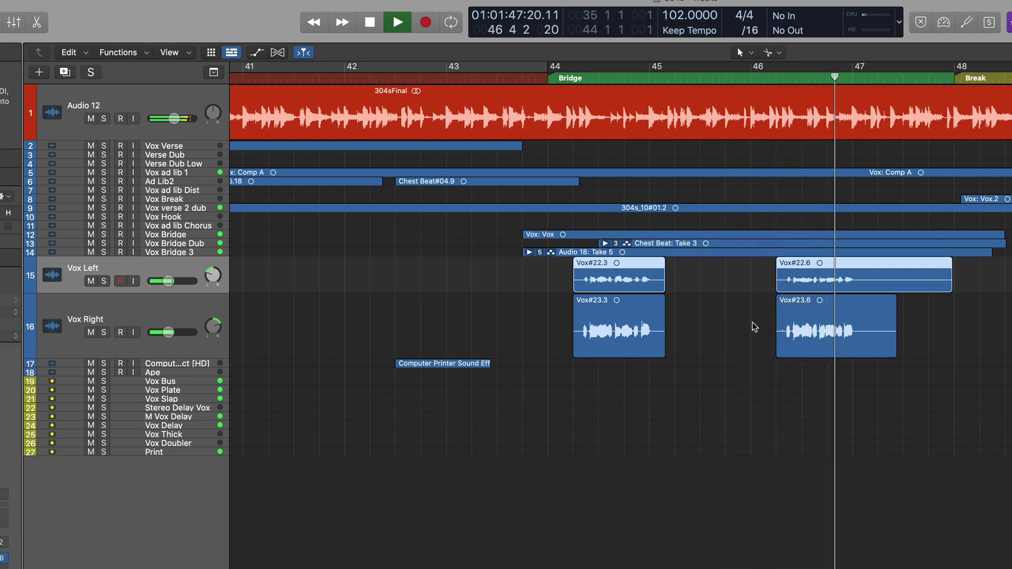
key(space)
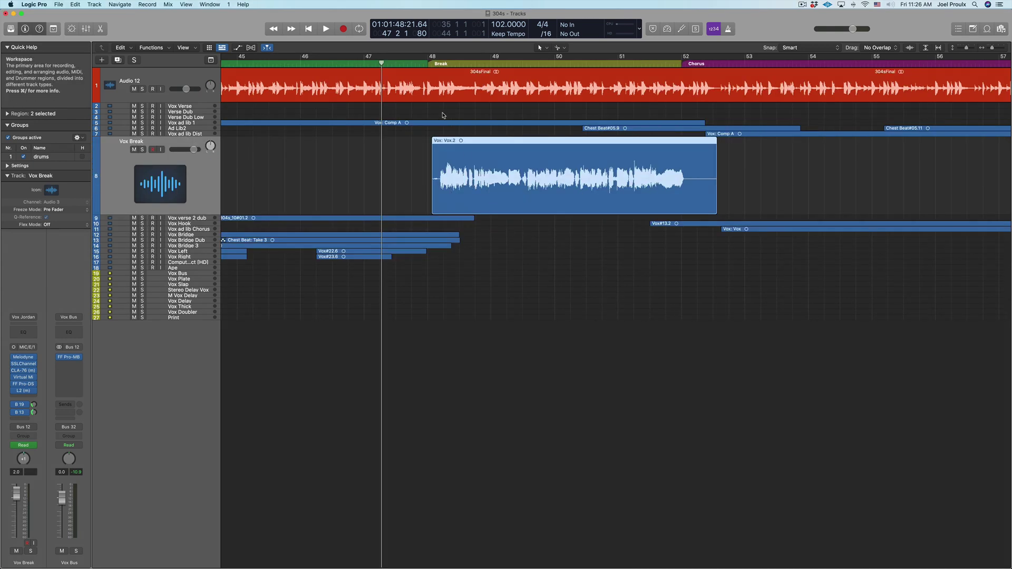
Audition the Vox Break part from bar 47 and review its pan automation, hiding the automation again
click(365, 64)
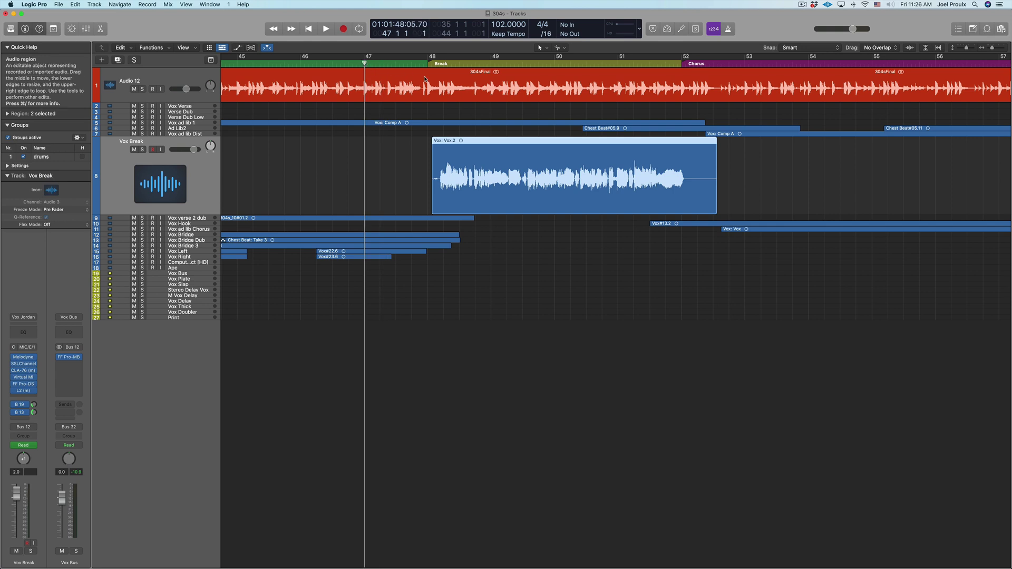
key(space)
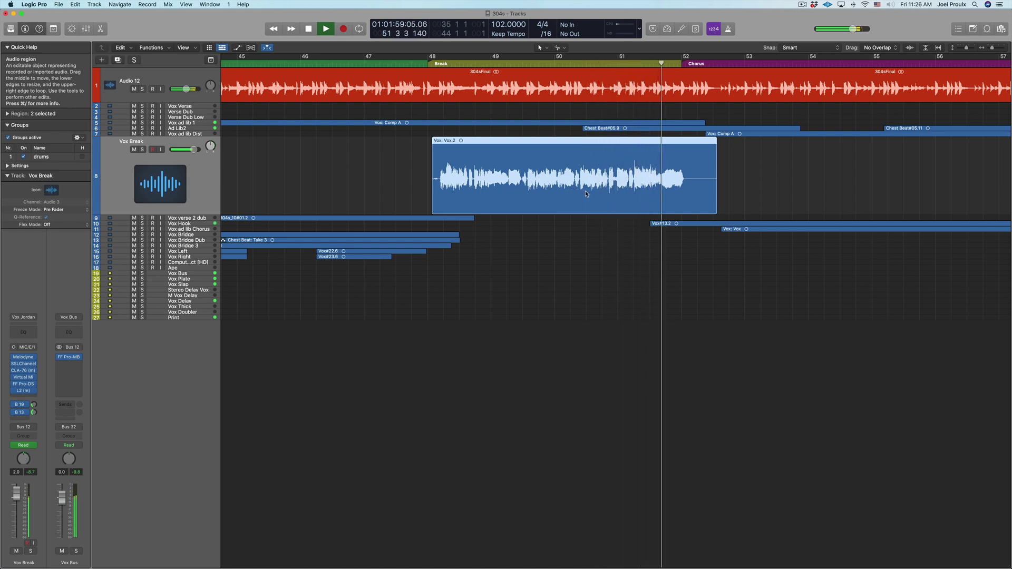
key(space)
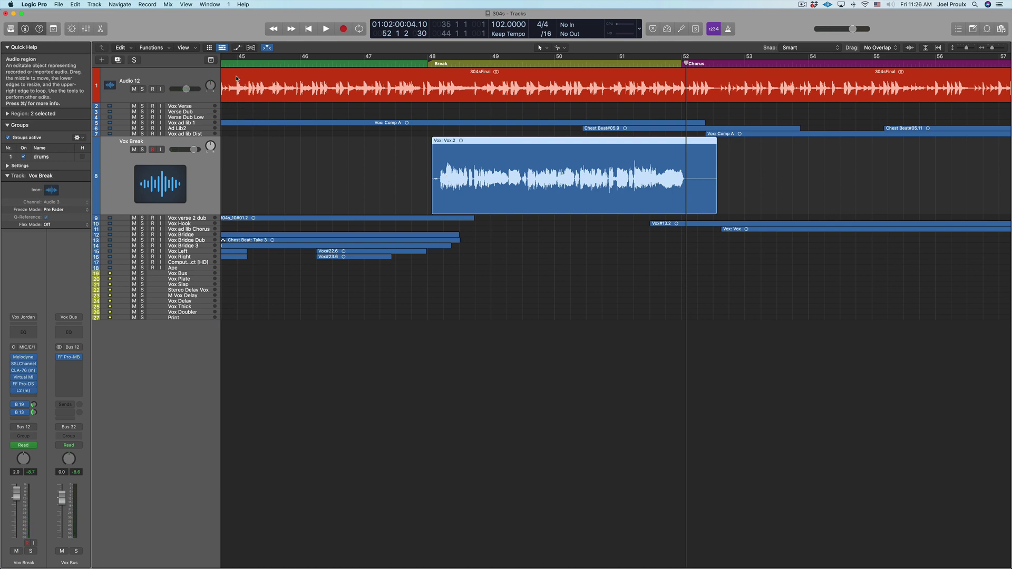
click(237, 48)
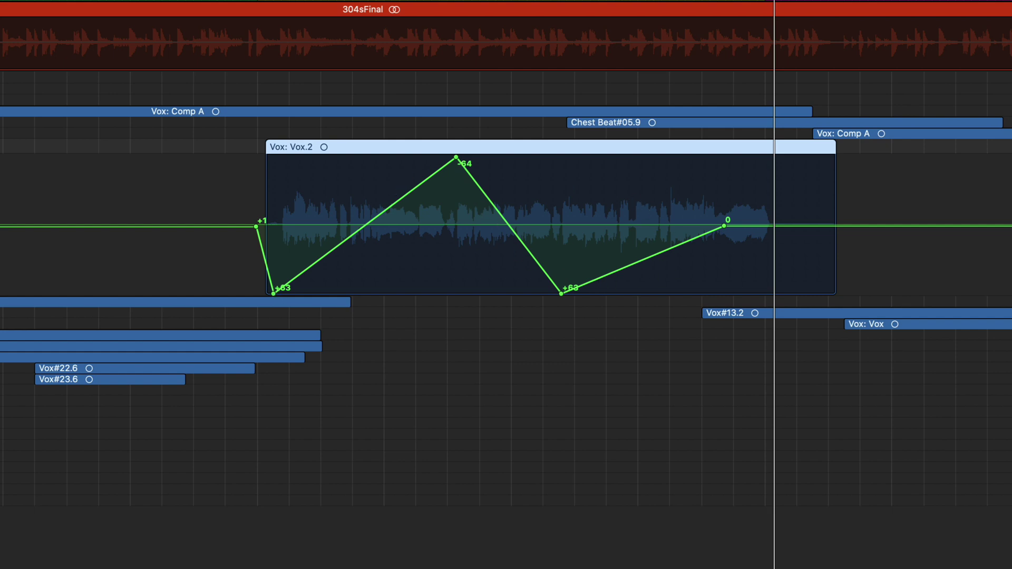
click(237, 48)
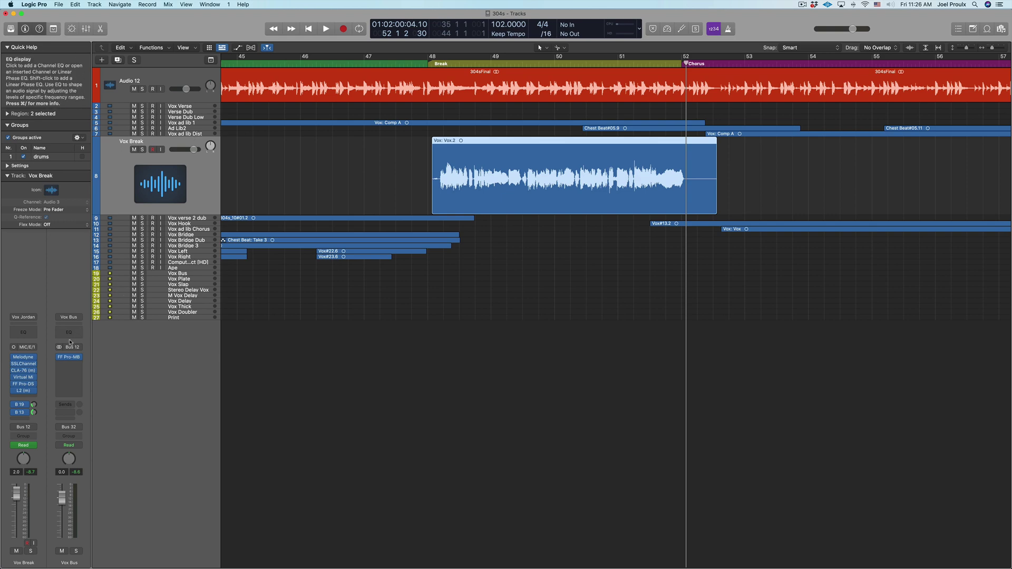
Examine the filter settings and the HMF and LMF bands in the SSLChannel plug-in on Vox Break
click(23, 364)
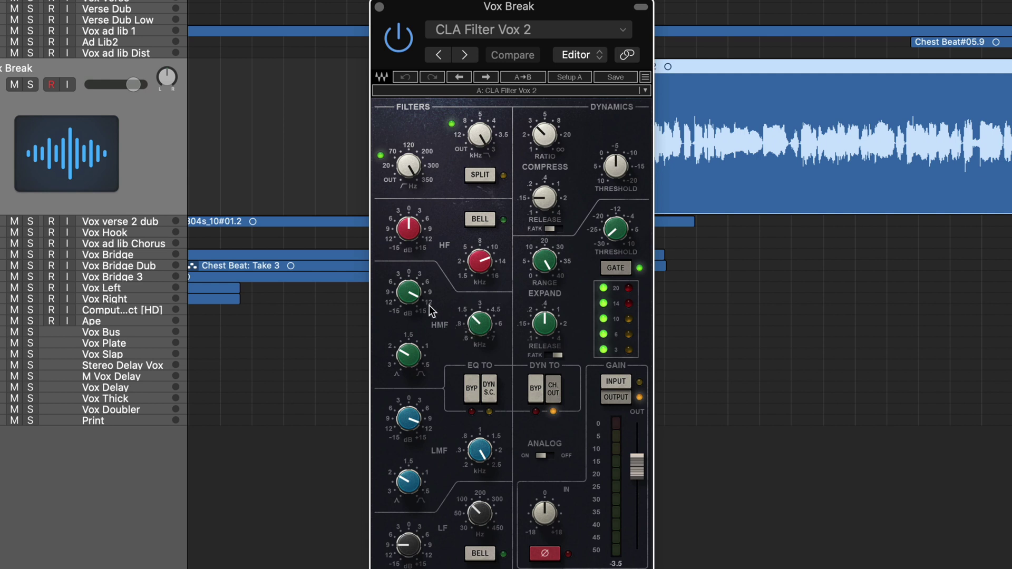
click(474, 319)
mouse_move(479, 456)
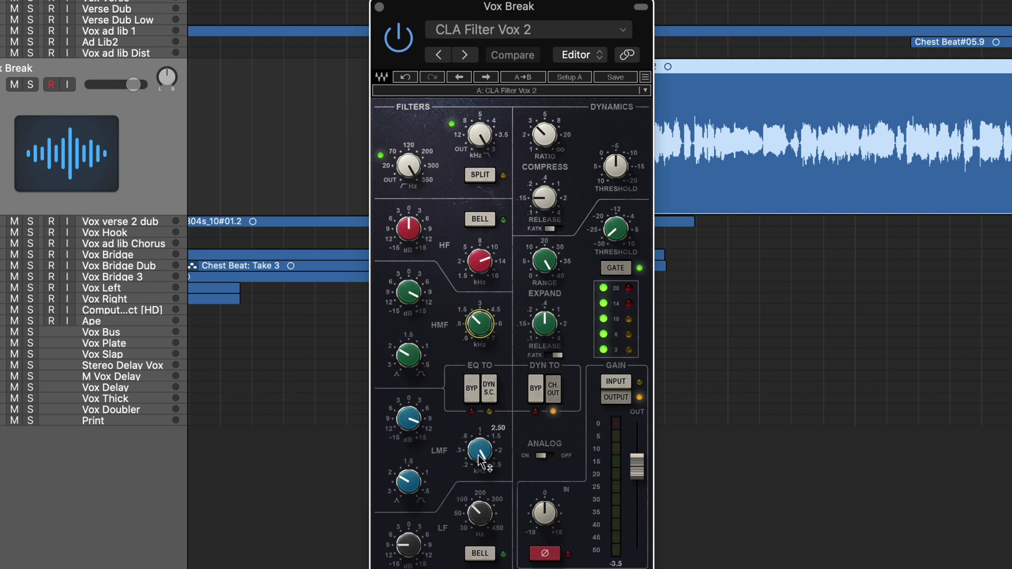
click(417, 294)
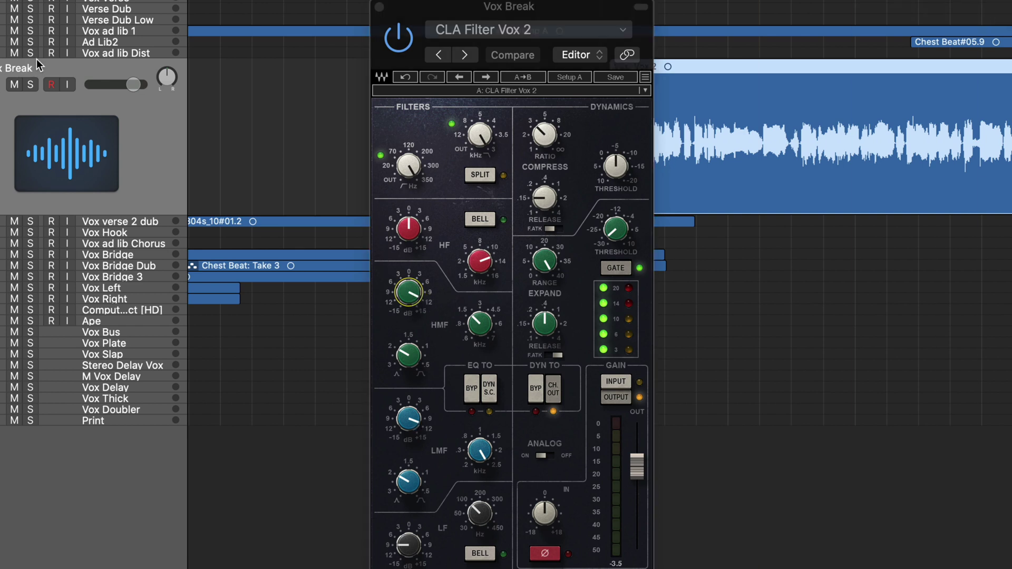
Solo Vox Break and play it, toggling the SSLChannel bypass to compare the filtered sound
click(30, 85)
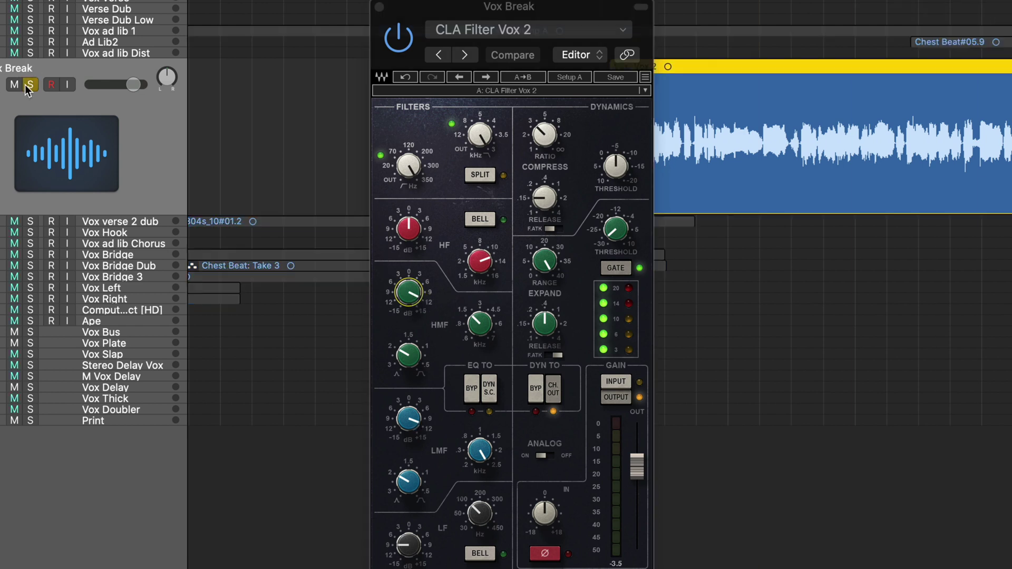
key(space)
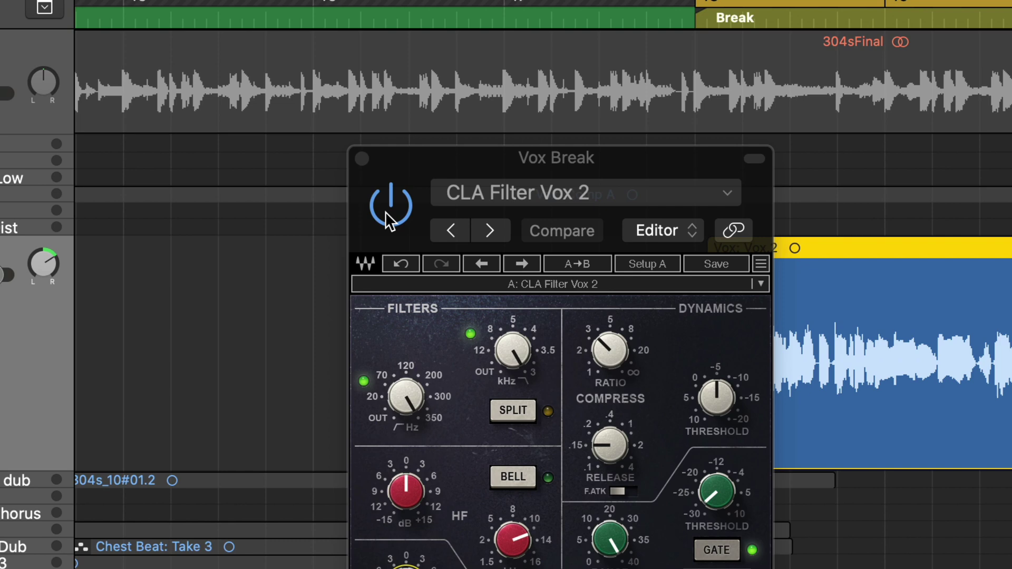
click(385, 211)
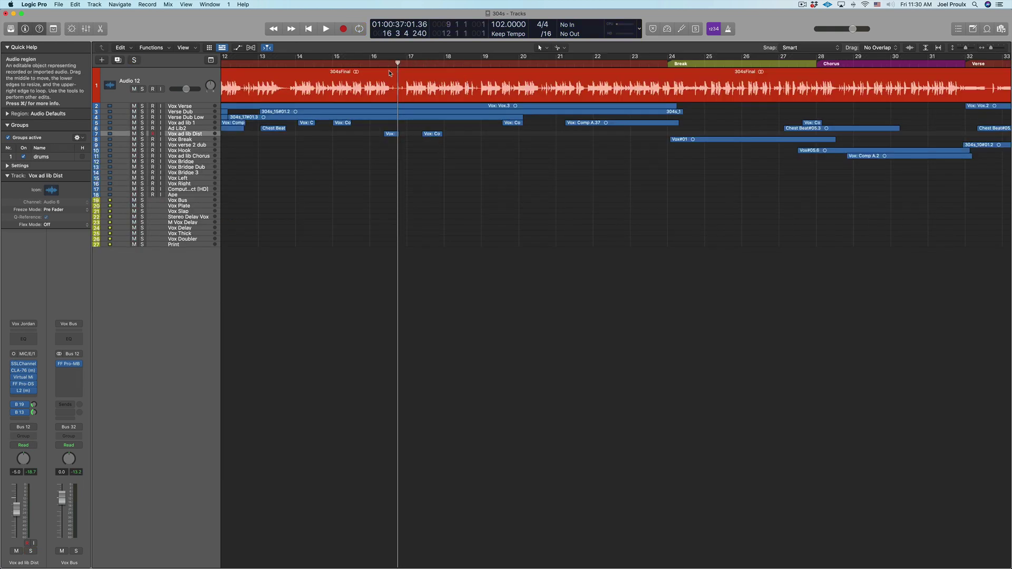
Audition Vox ad lib Dist in solo from just after bar 16, releasing the solo after playback
click(382, 63)
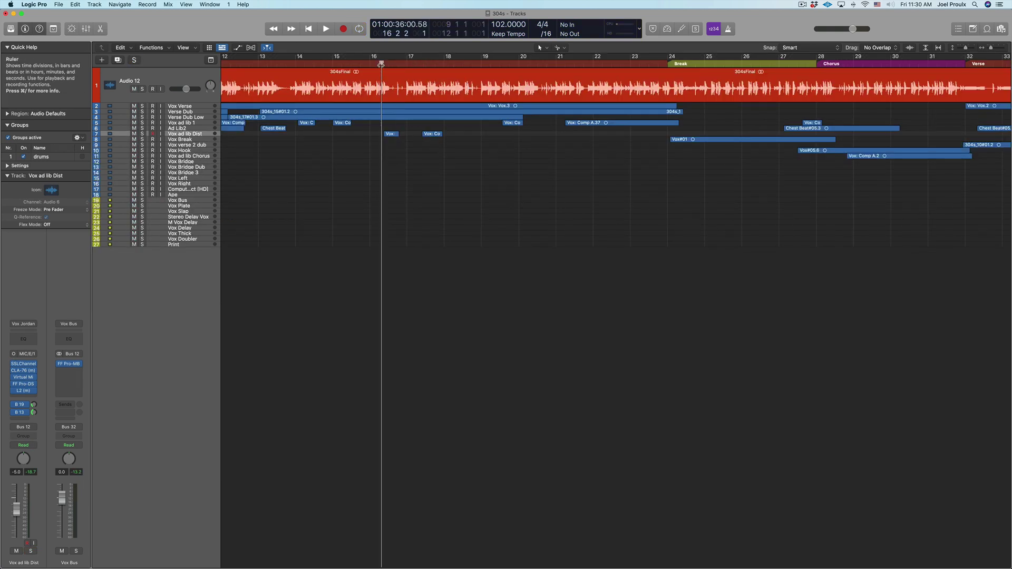
key(space)
click(142, 134)
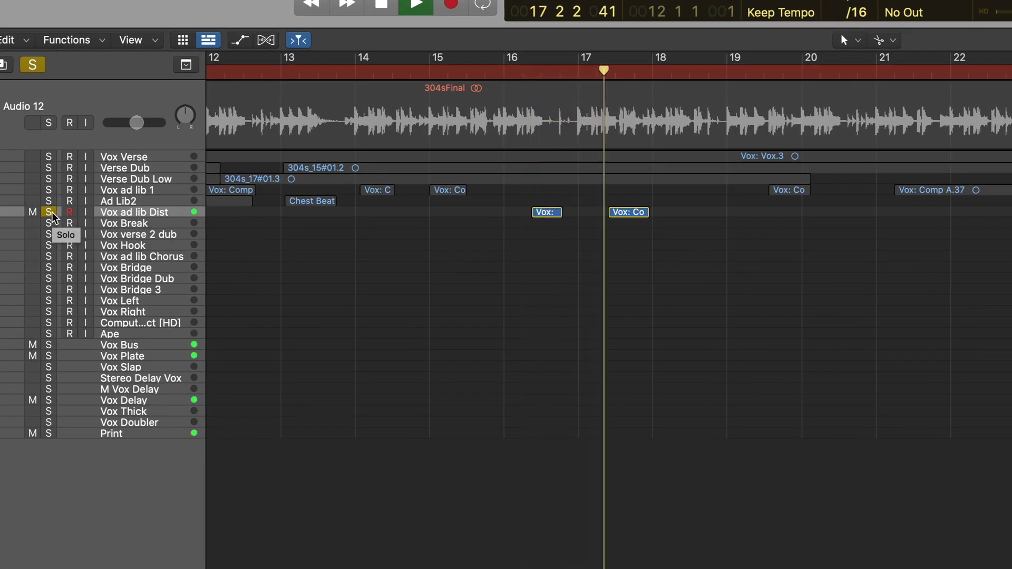
key(space)
click(49, 212)
Play the Vox ad lib Dist phrases in the full mix from around bar 16 to just past bar 18
key(cmd+a)
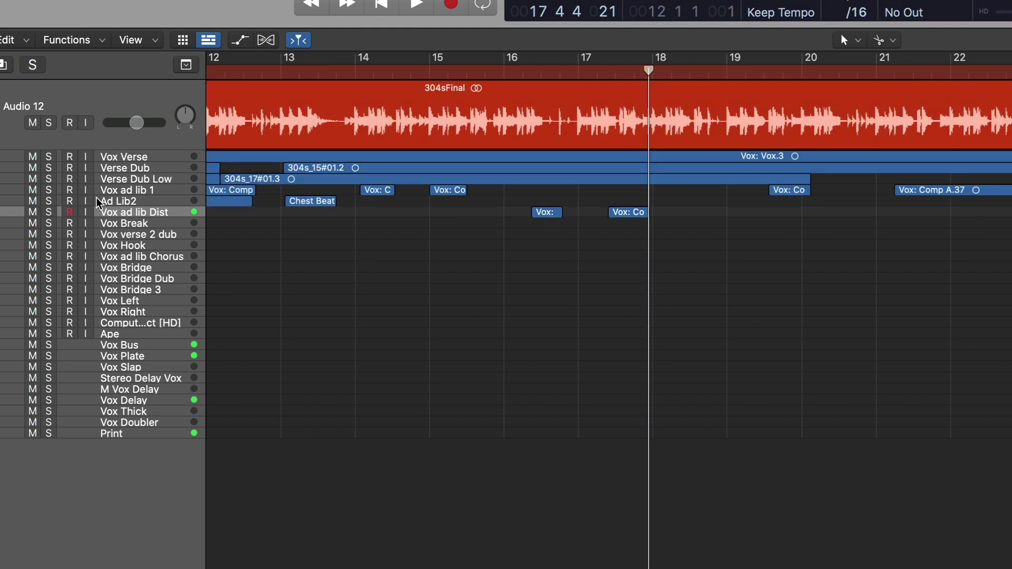
click(505, 70)
key(space)
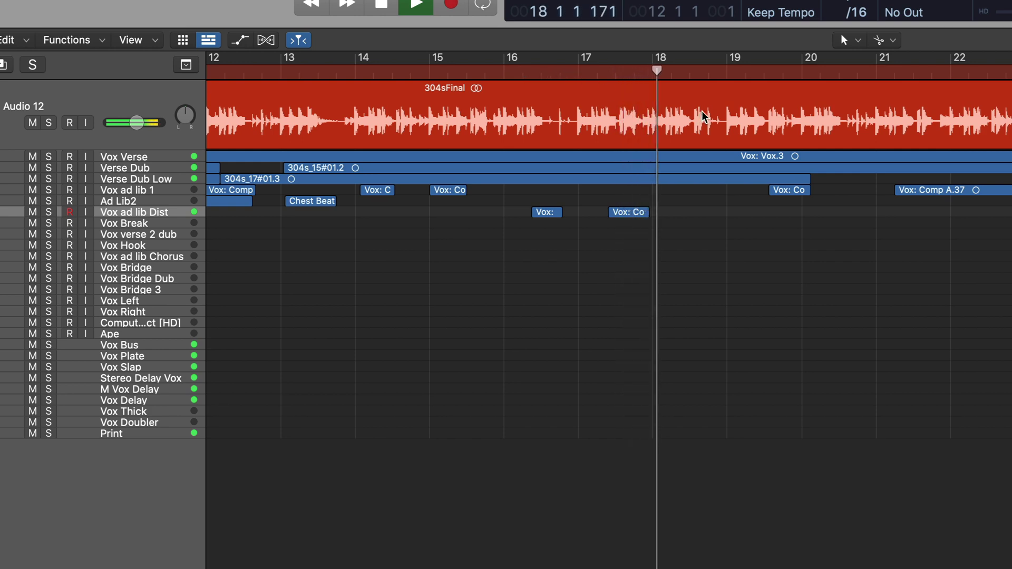
key(space)
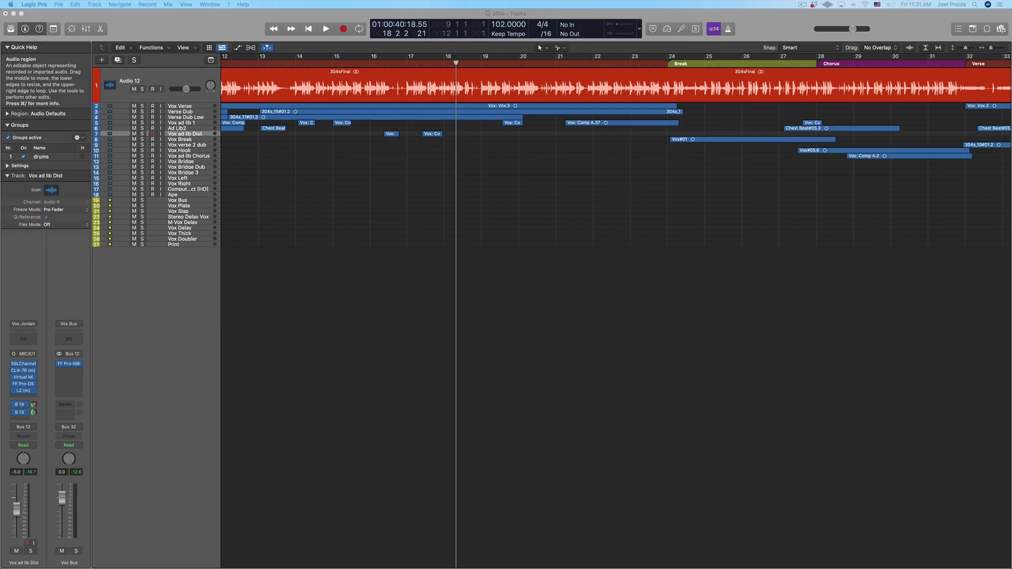